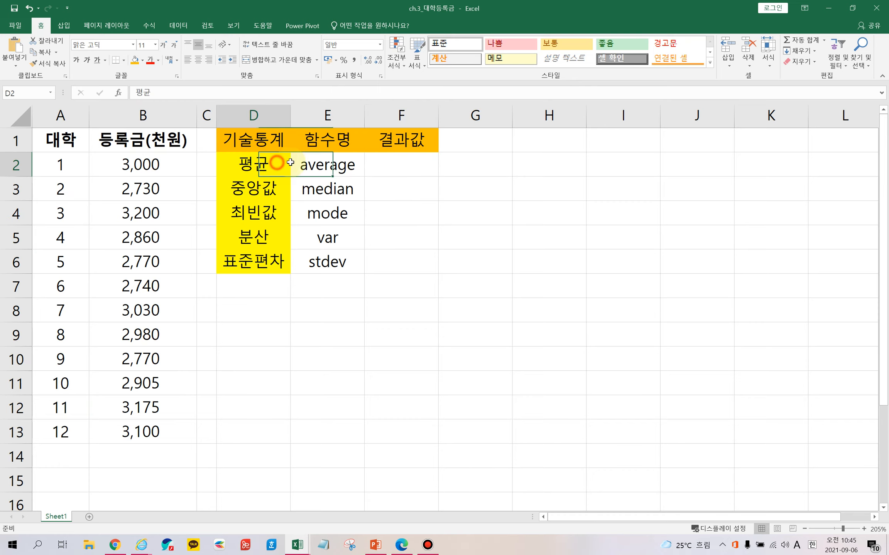
# Examine the descriptive statistic labels and their matching function names in D2:E6.
pyautogui.moveTo(278, 165); pyautogui.dragTo(324, 166)
pyautogui.click(270, 190)
pyautogui.moveTo(269, 191); pyautogui.dragTo(307, 188)
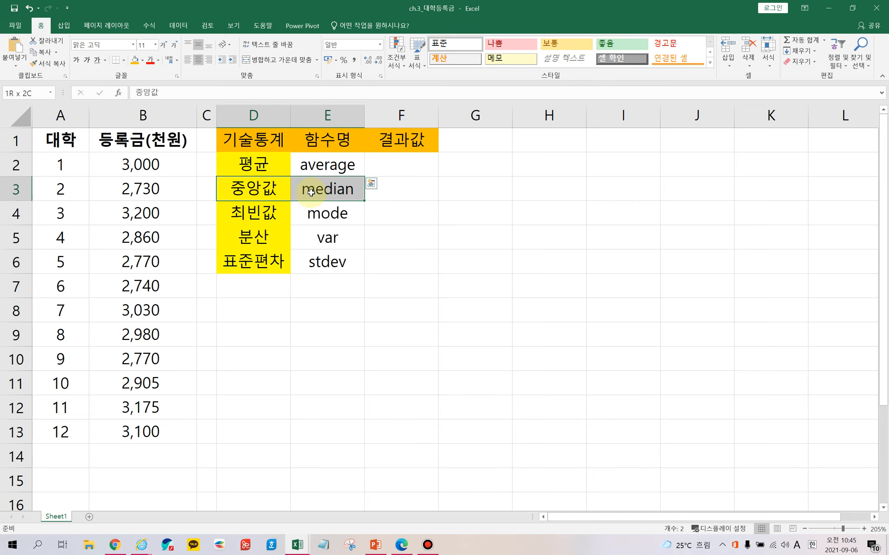
pyautogui.click(265, 218)
pyautogui.moveTo(265, 218); pyautogui.dragTo(318, 269)
pyautogui.click(274, 239)
pyautogui.click(288, 260)
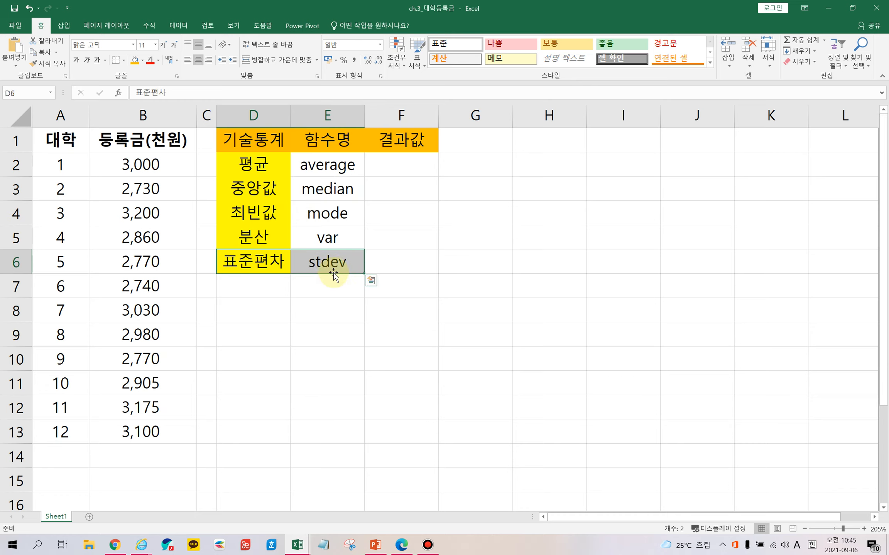
# Calculate the mean tuition in F2 with the AVERAGE function over B2:B13.
pyautogui.click(392, 166)
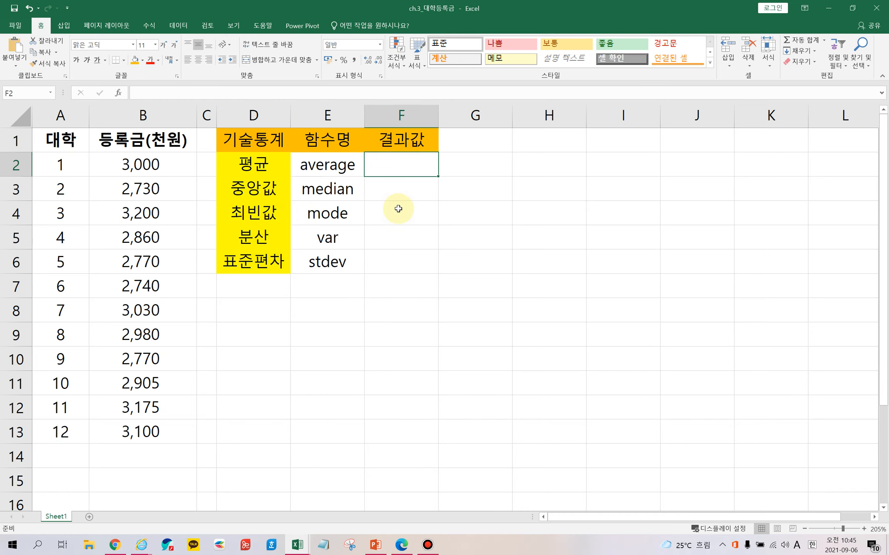
pyautogui.write('=')
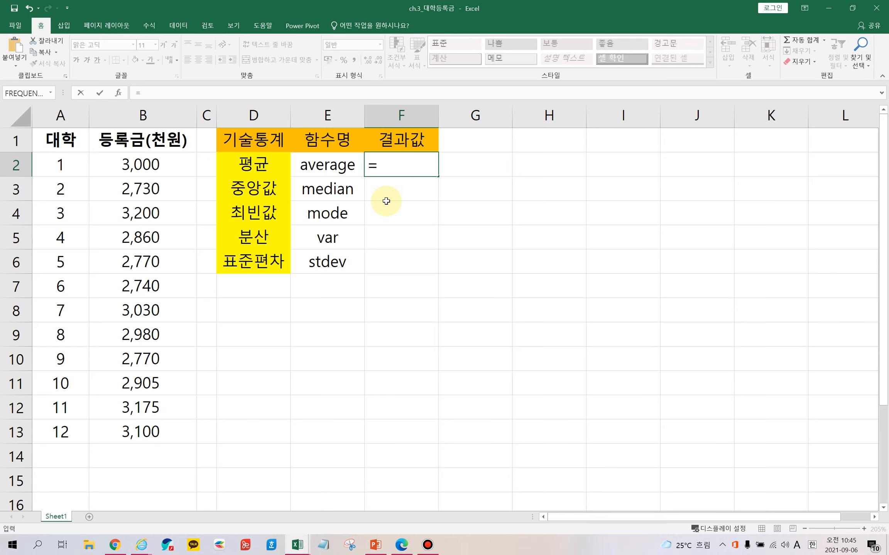
pyautogui.press('Hangul')
pyautogui.write('ㅁ')
pyautogui.press('BackSpace')
pyautogui.press('Hangul')
pyautogui.write('aver')
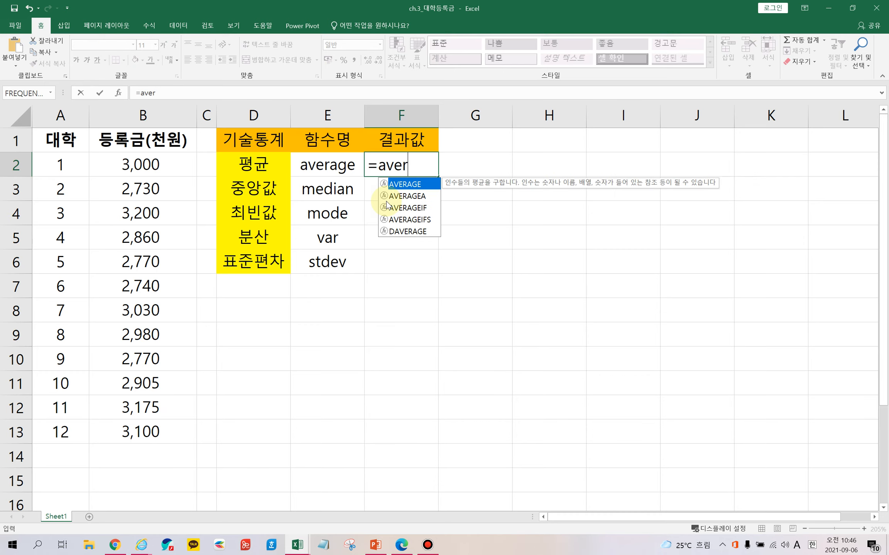
pyautogui.write('age(')
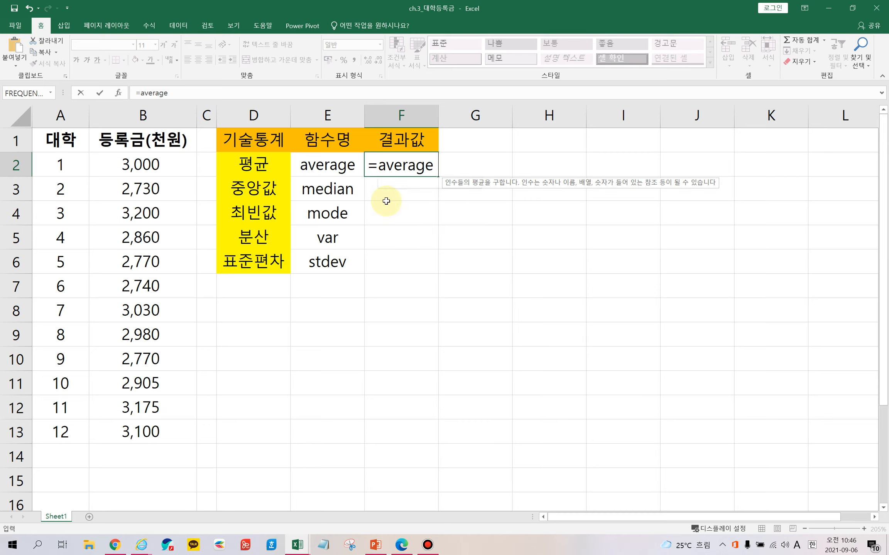
pyautogui.moveTo(160, 164); pyautogui.dragTo(158, 434)
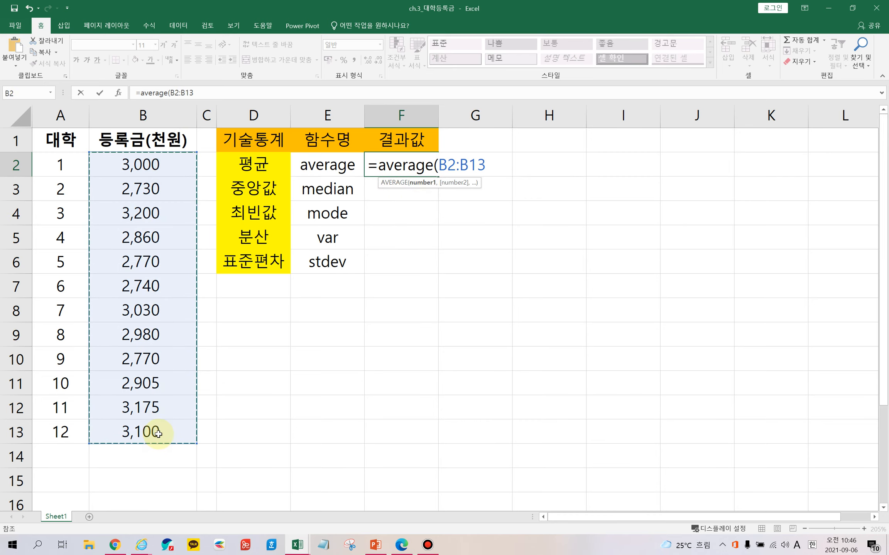
pyautogui.press('Return')
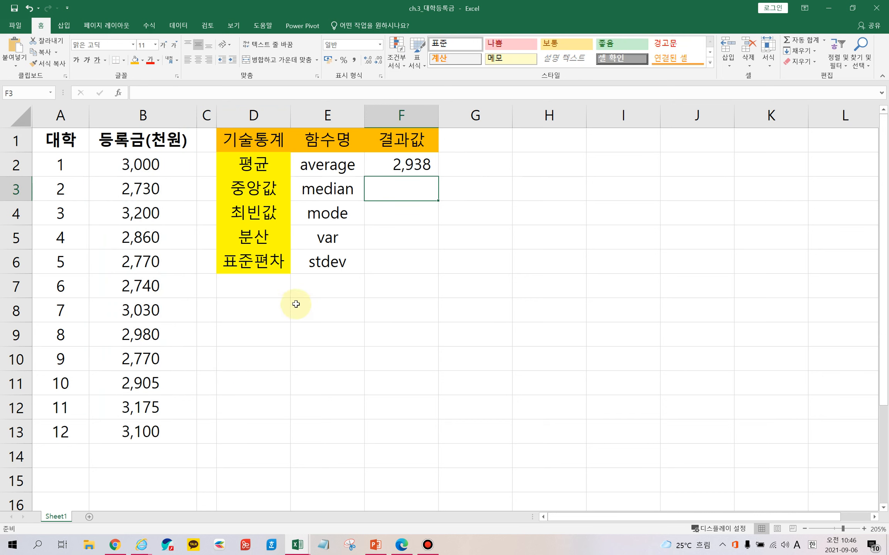
# Calculate the median tuition in F3 with the MEDIAN function over B2:B13.
pyautogui.write('=me')
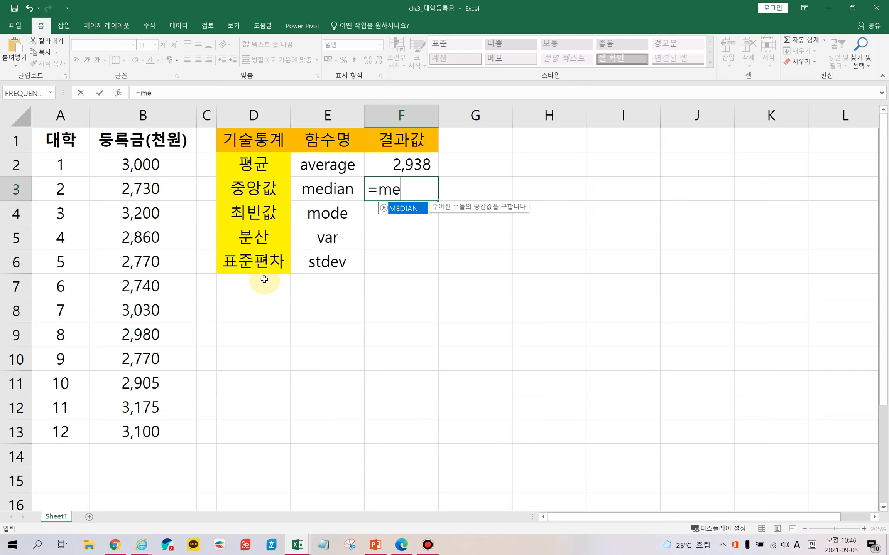
pyautogui.doubleClick(405, 208)
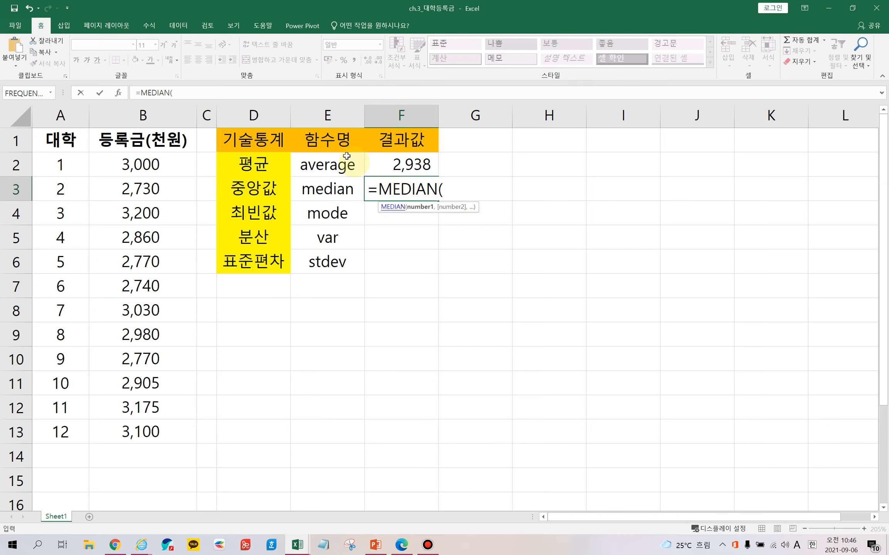
pyautogui.moveTo(155, 166); pyautogui.dragTo(157, 426)
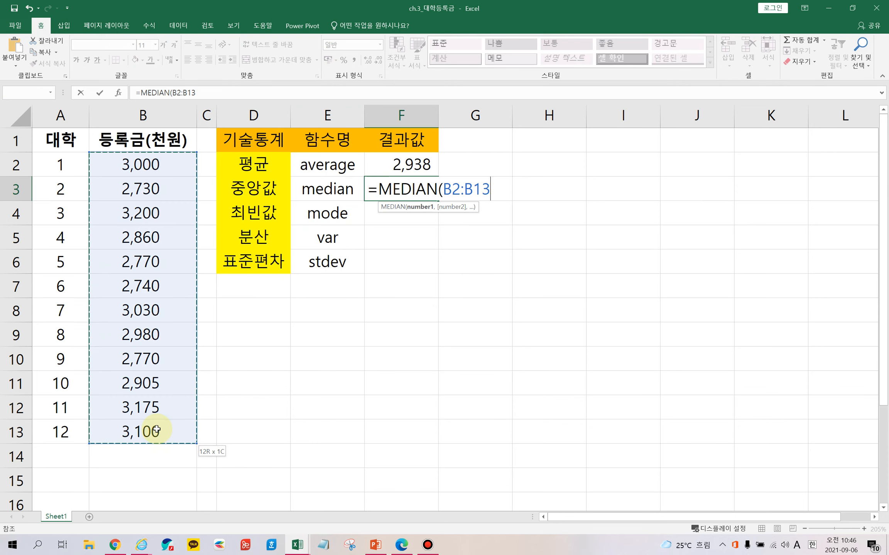
pyautogui.press('Return')
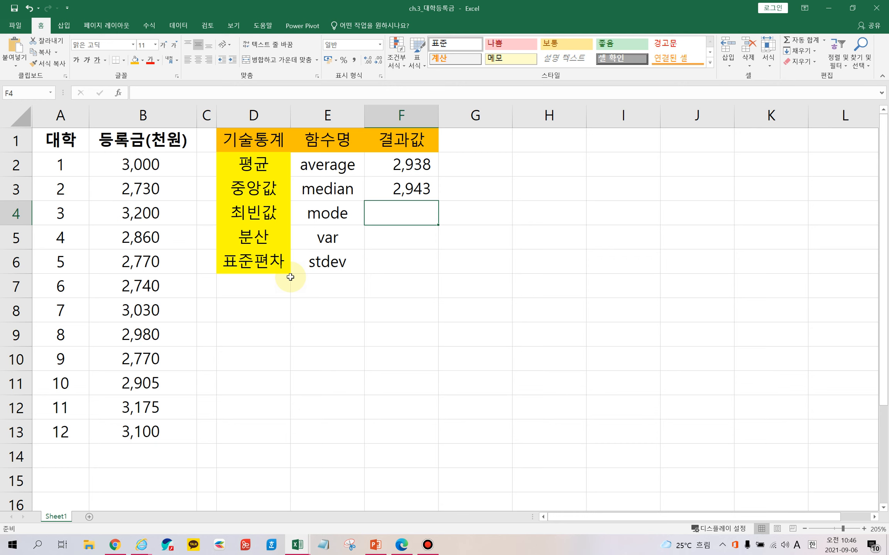
# Calculate the most frequent tuition value in F4 with the MODE function over B2:B13.
pyautogui.write('=mode')
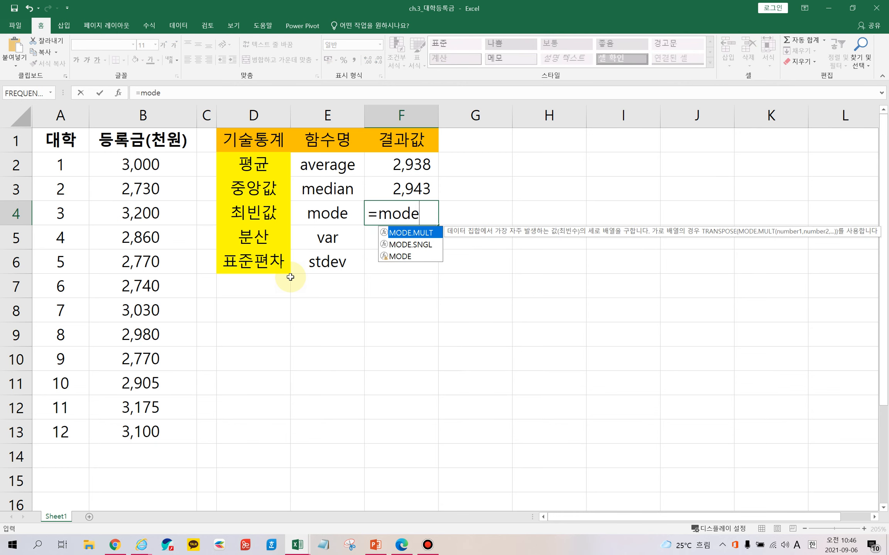
pyautogui.write('(')
pyautogui.moveTo(168, 166); pyautogui.dragTo(164, 428)
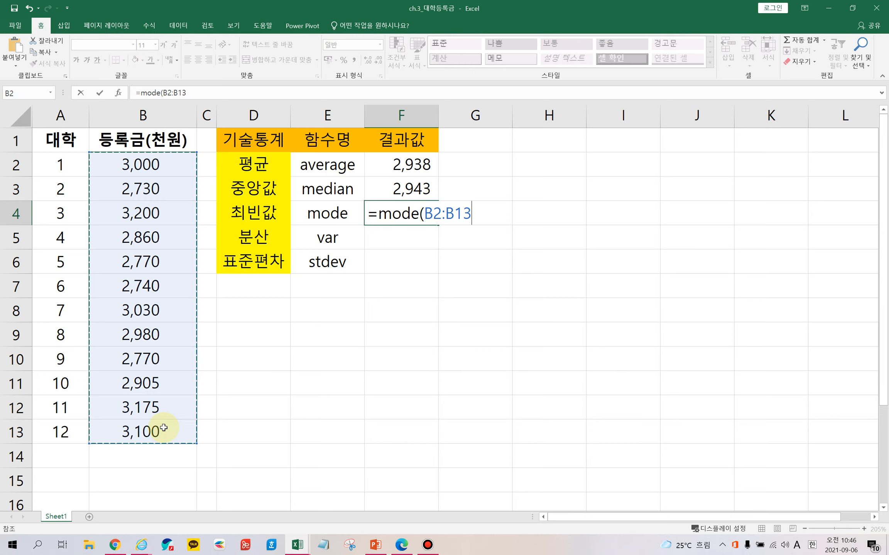
pyautogui.press('Return')
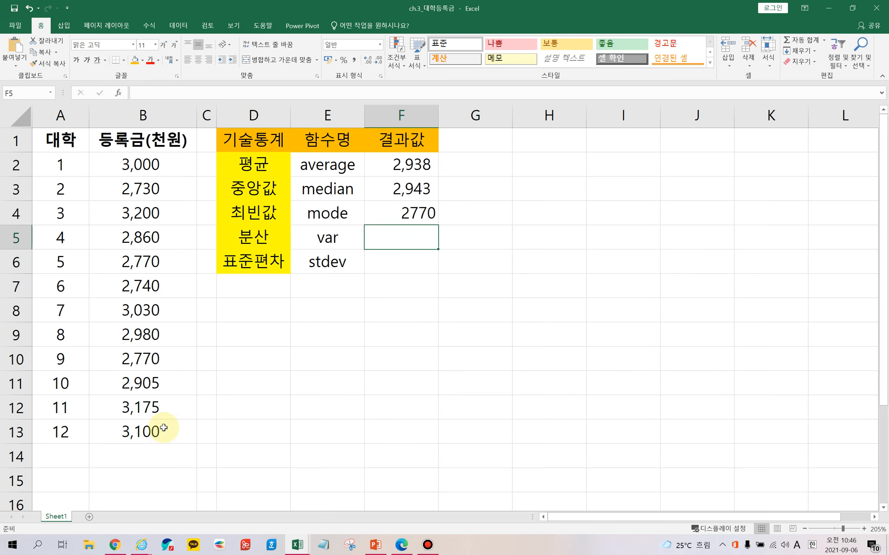
# Calculate the sample variance of tuition in F5 with the VAR.S function over B2:B13.
pyautogui.write('=var')
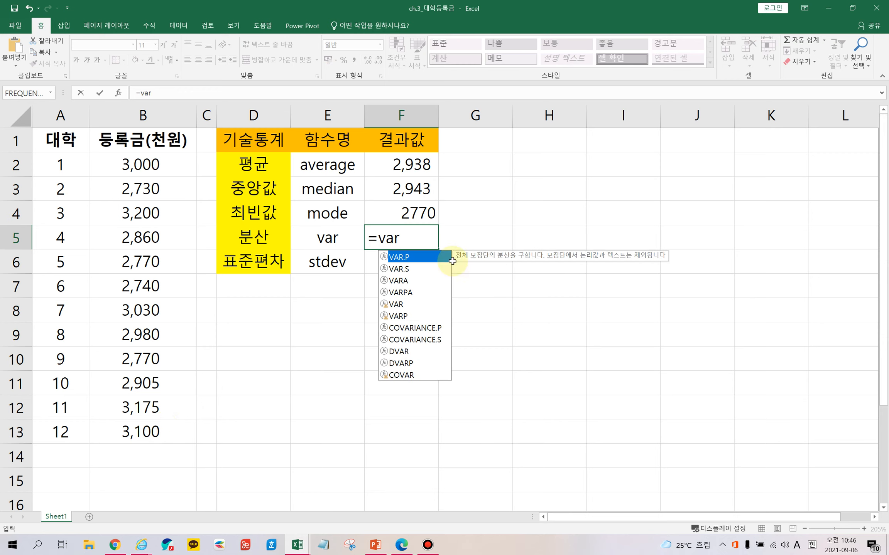
pyautogui.click(420, 271)
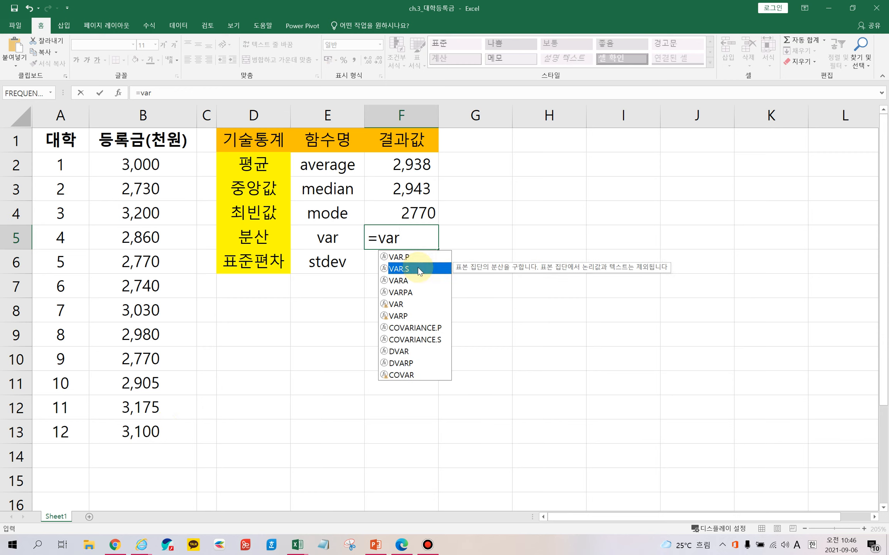
pyautogui.click(419, 263)
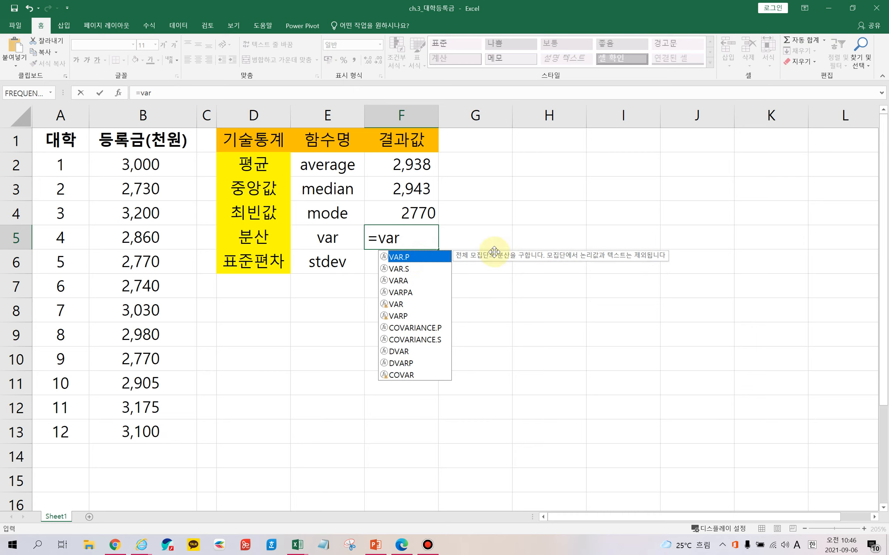
pyautogui.click(414, 270)
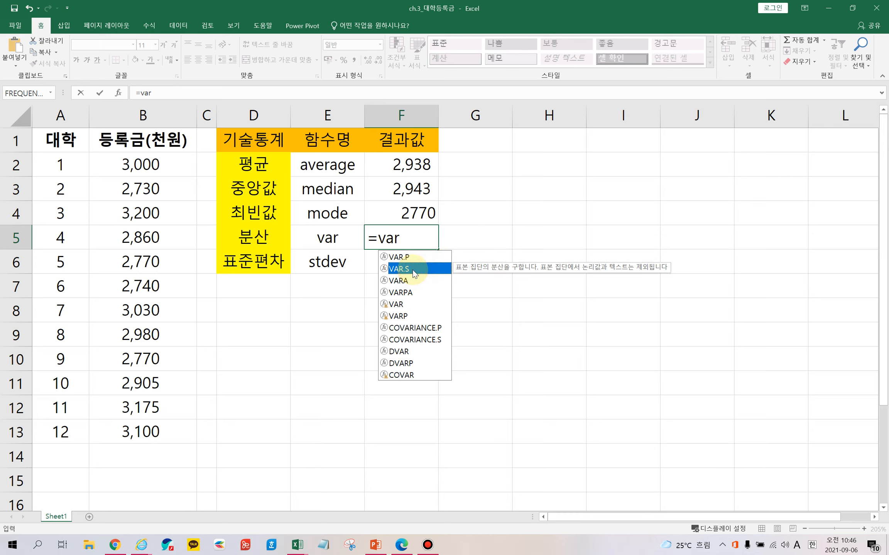
pyautogui.doubleClick(414, 270)
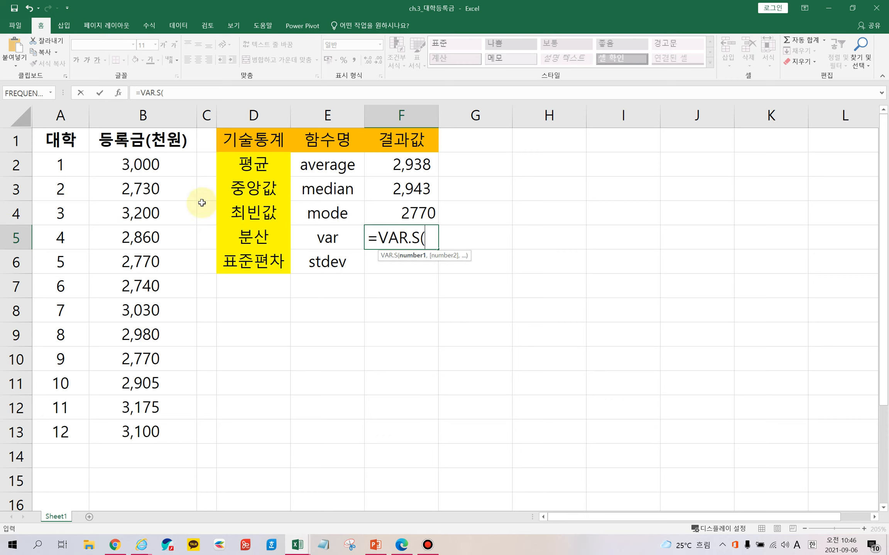
pyautogui.moveTo(162, 165); pyautogui.dragTo(160, 439)
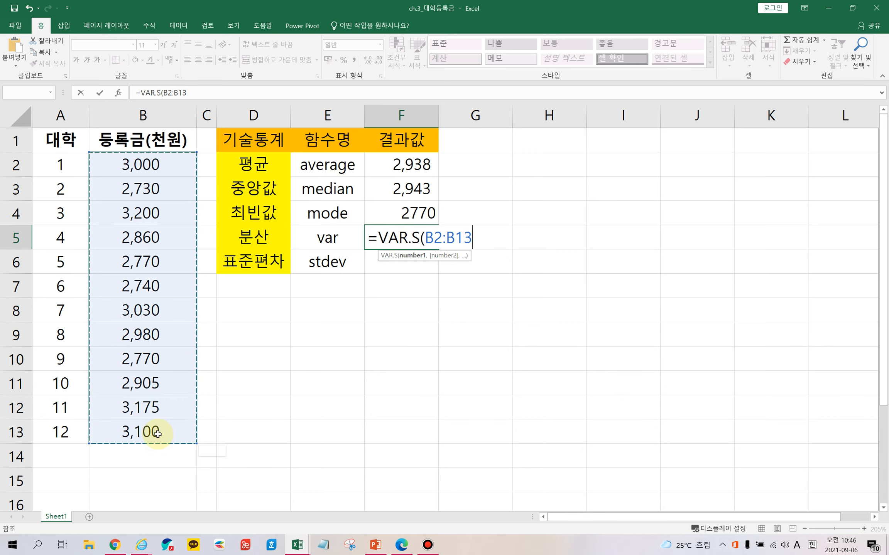
pyautogui.press('Return')
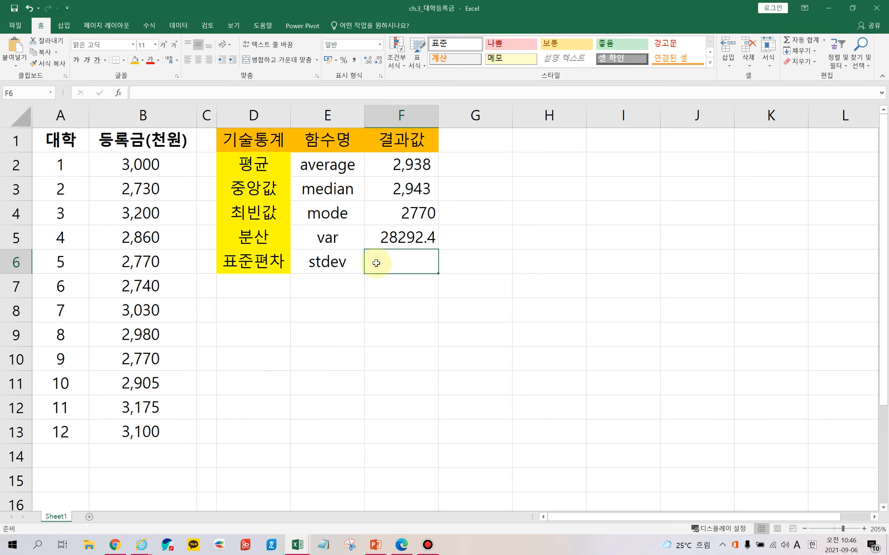
# Calculate the sample standard deviation of tuition in F6 with the STDEV.S function over B2:B13.
pyautogui.write('=')
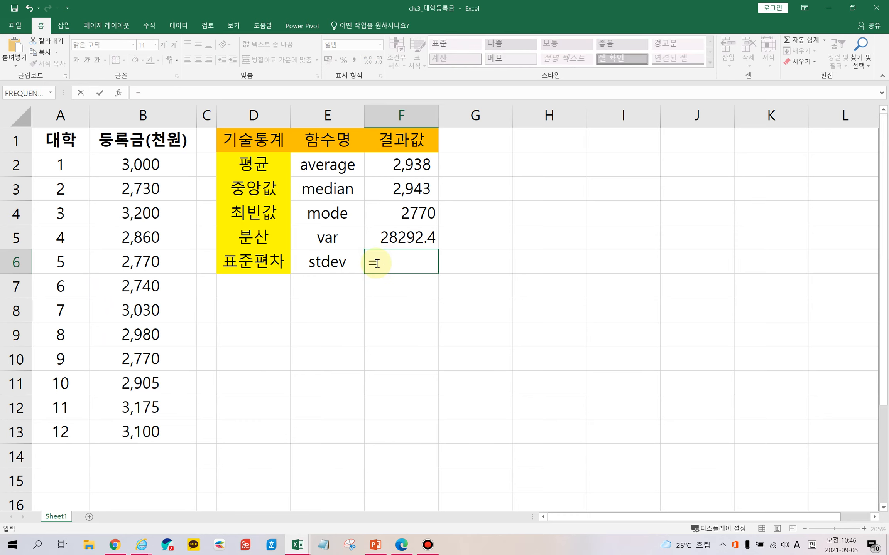
pyautogui.write('st')
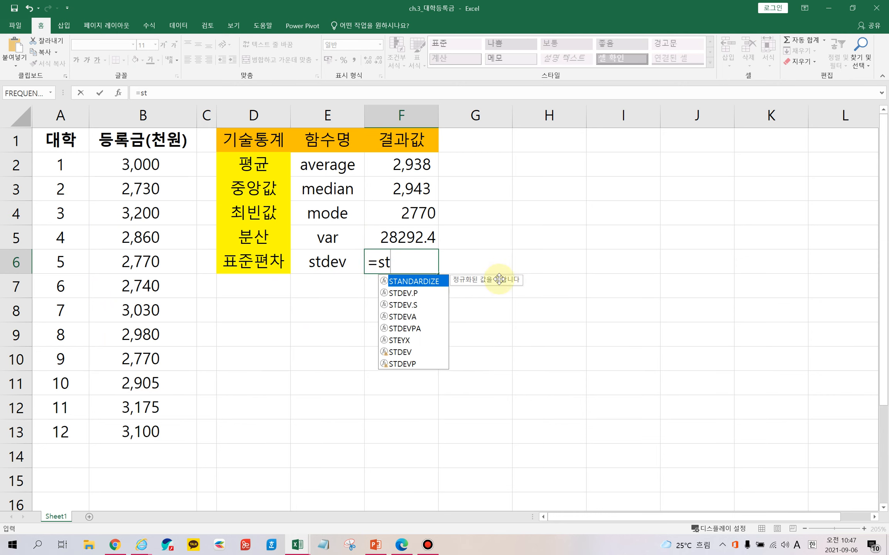
pyautogui.click(418, 294)
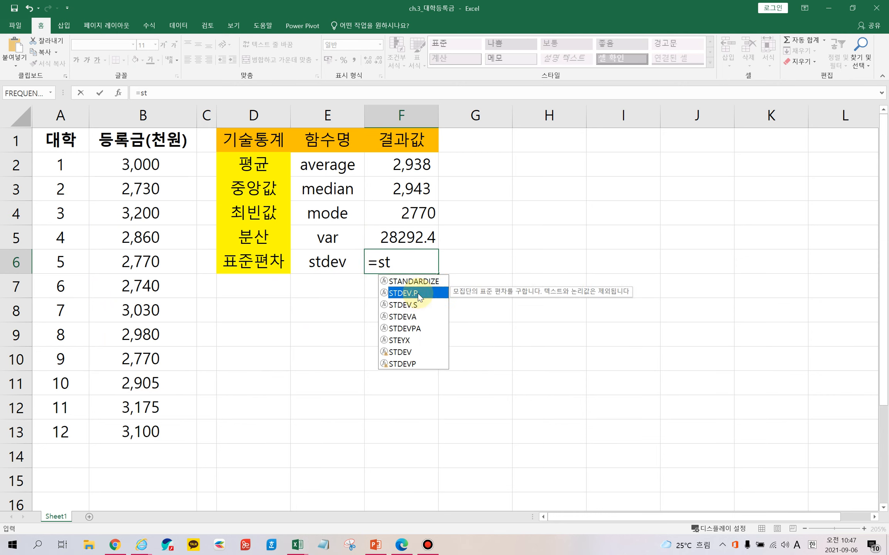
pyautogui.doubleClick(403, 305)
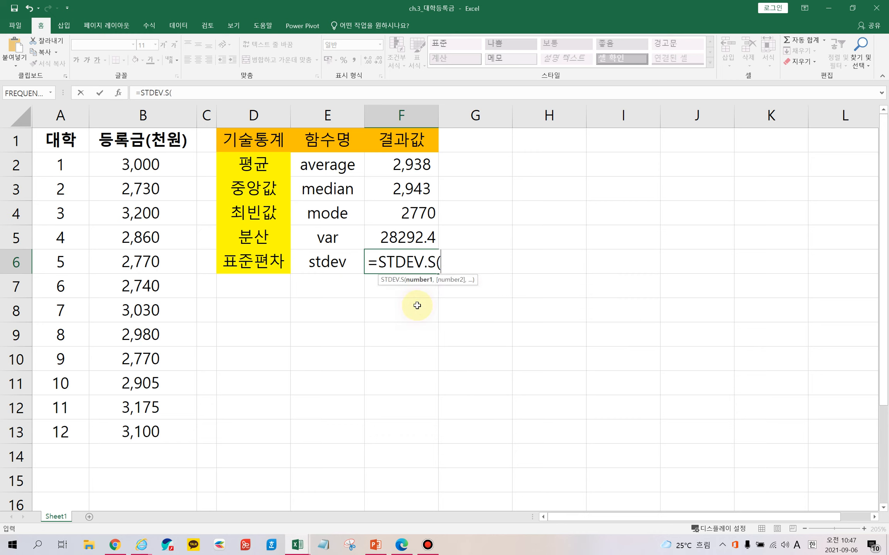
pyautogui.moveTo(160, 164); pyautogui.dragTo(162, 427)
pyautogui.press('Return')
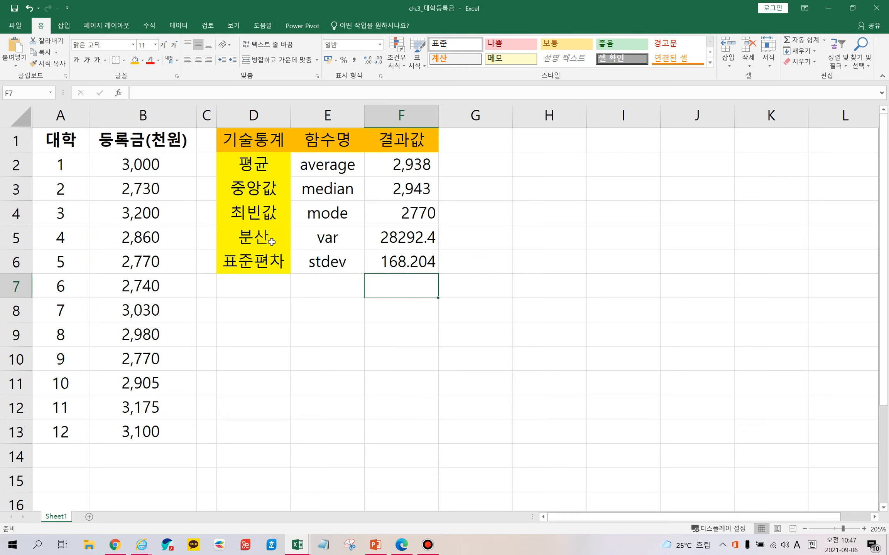
# Square the standard deviation from F6 in cell G5 with the POWER function, using exponent 2.
pyautogui.click(469, 241)
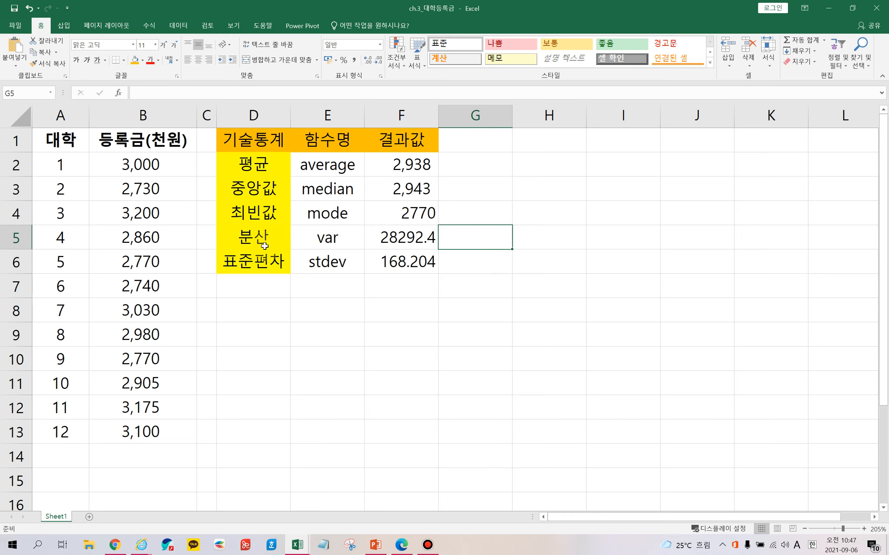
pyautogui.moveTo(264, 240); pyautogui.dragTo(266, 261)
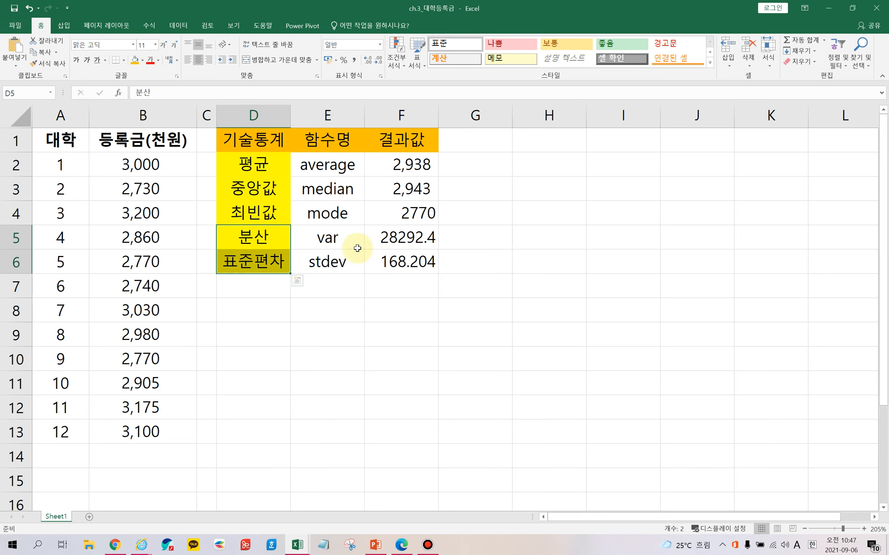
pyautogui.click(475, 235)
pyautogui.write('=')
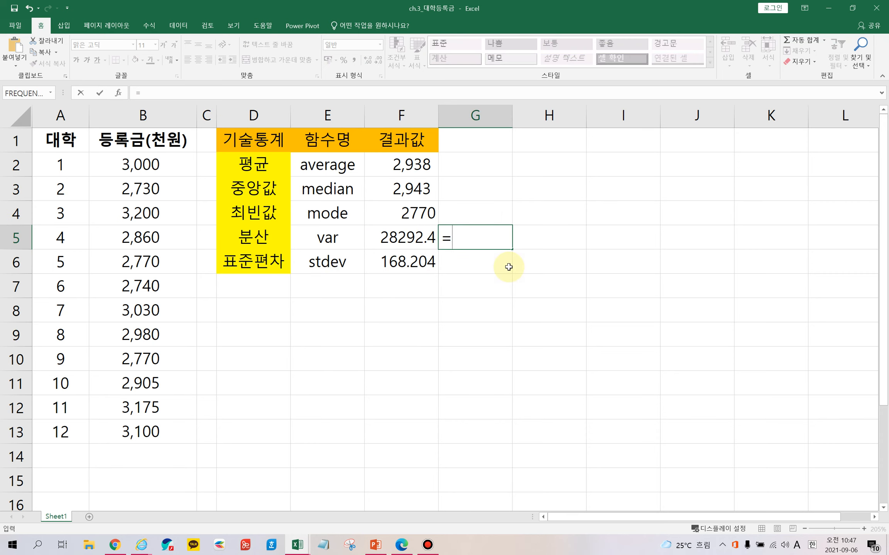
pyautogui.write('power(')
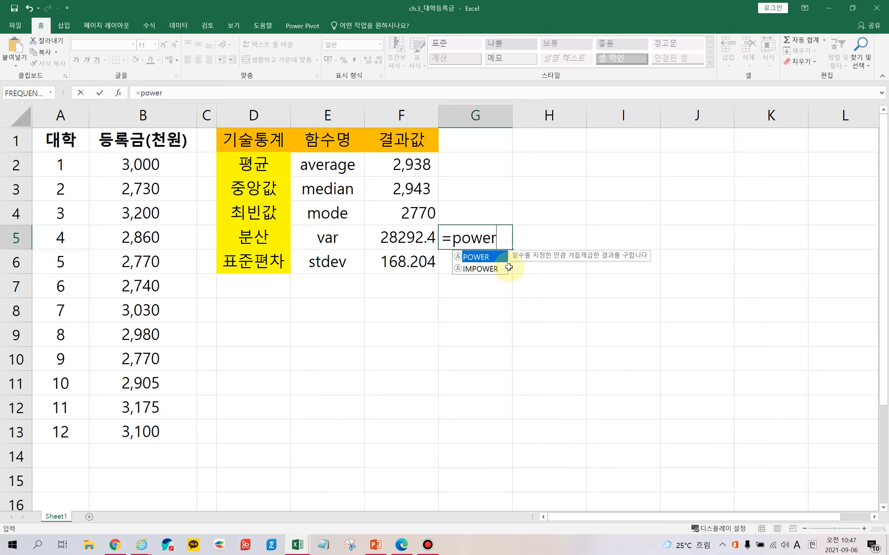
pyautogui.click(398, 264)
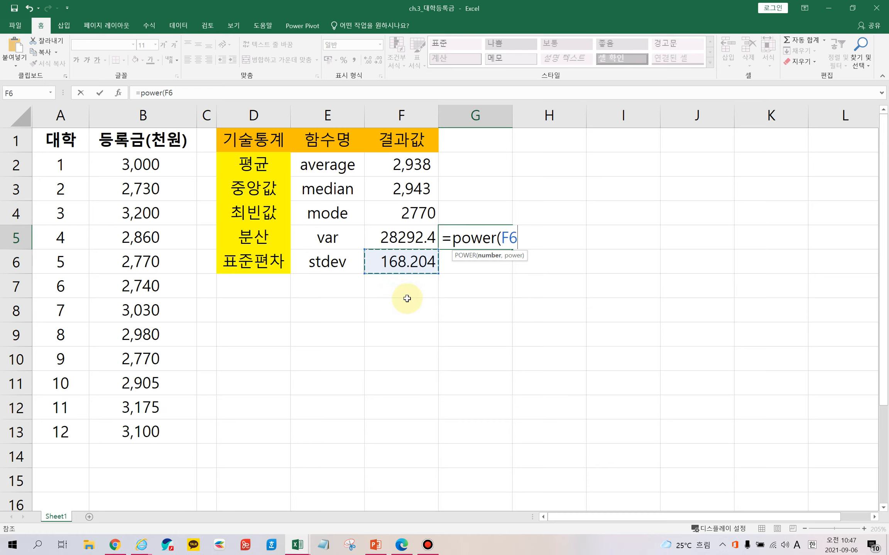
pyautogui.write(',2')
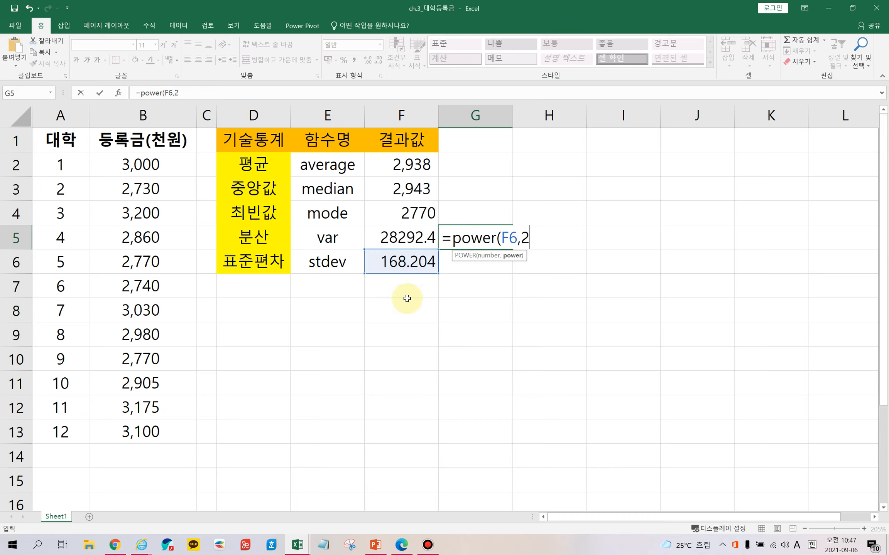
pyautogui.press('Return')
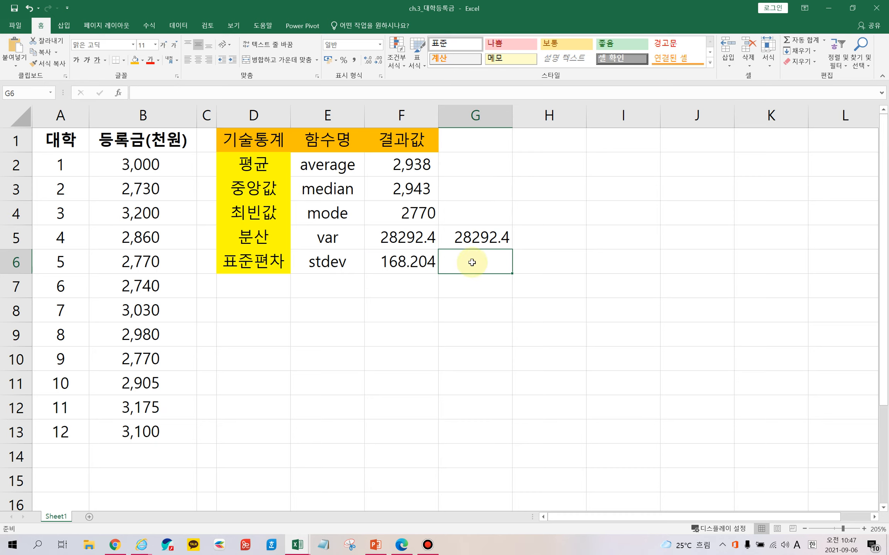
pyautogui.click(272, 265)
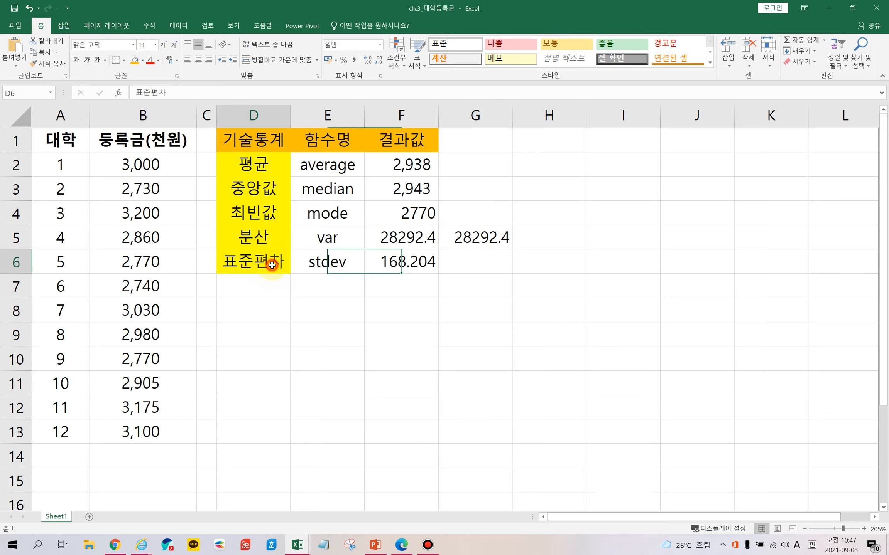
# Calculate the square root of the variance from F5 in cell G6 with the SQRT function and compare it with F6.
pyautogui.click(242, 239)
pyautogui.click(467, 270)
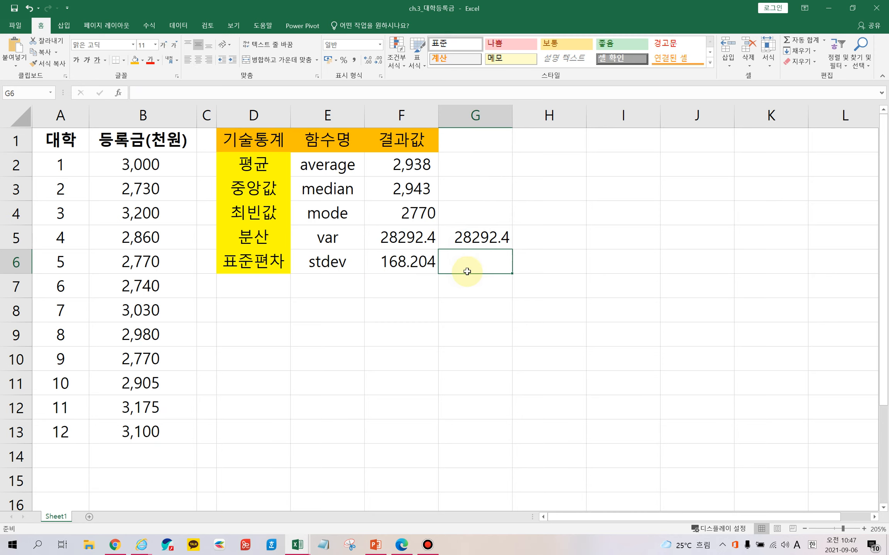
pyautogui.write('=')
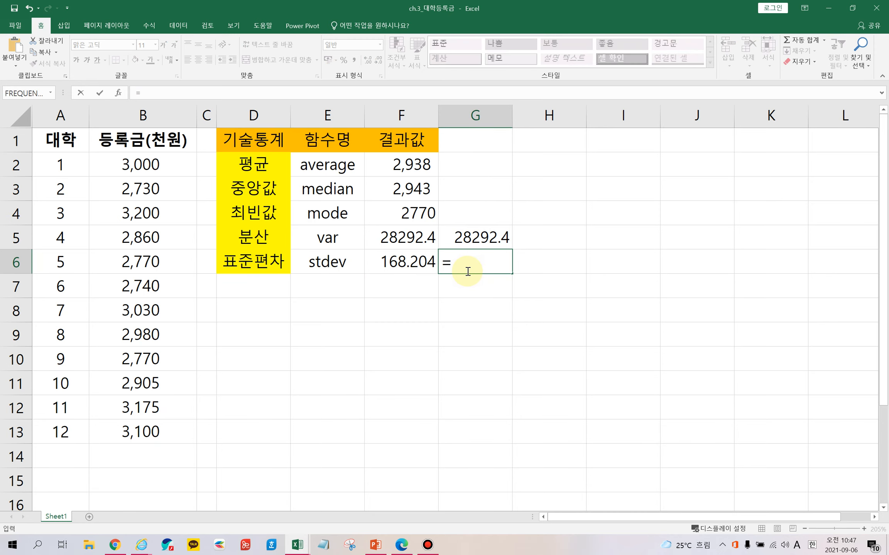
pyautogui.write('s')
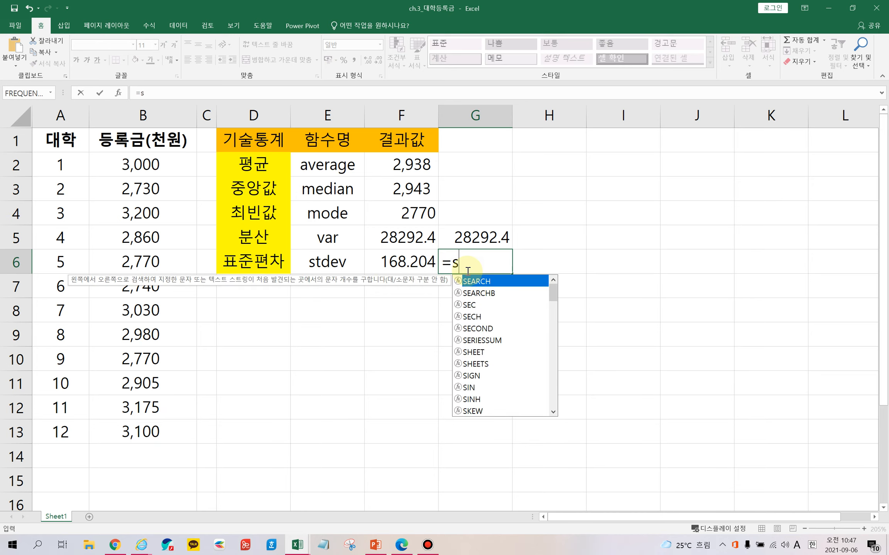
pyautogui.write('q')
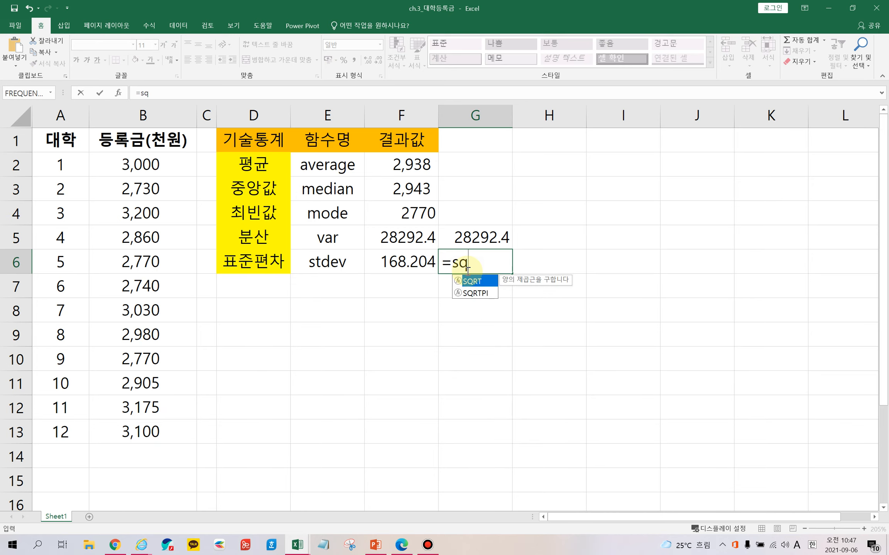
pyautogui.write('rt')
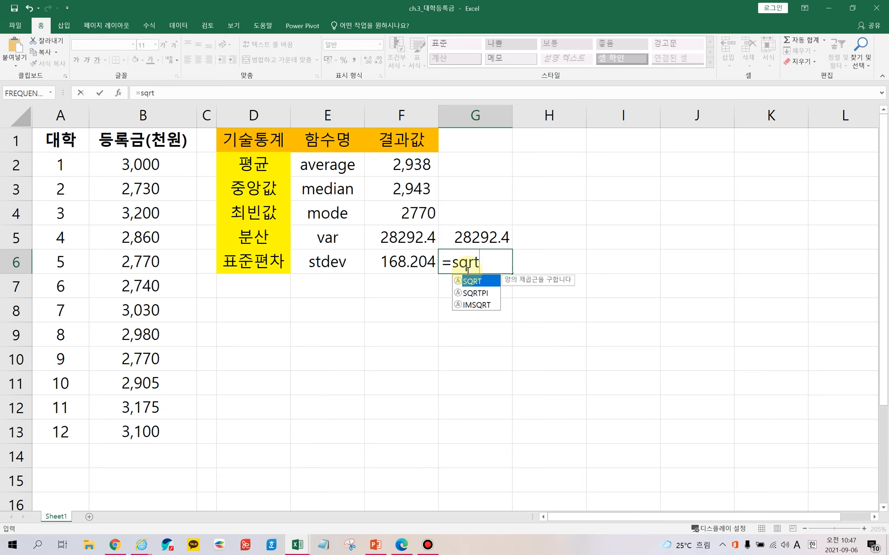
pyautogui.write('(')
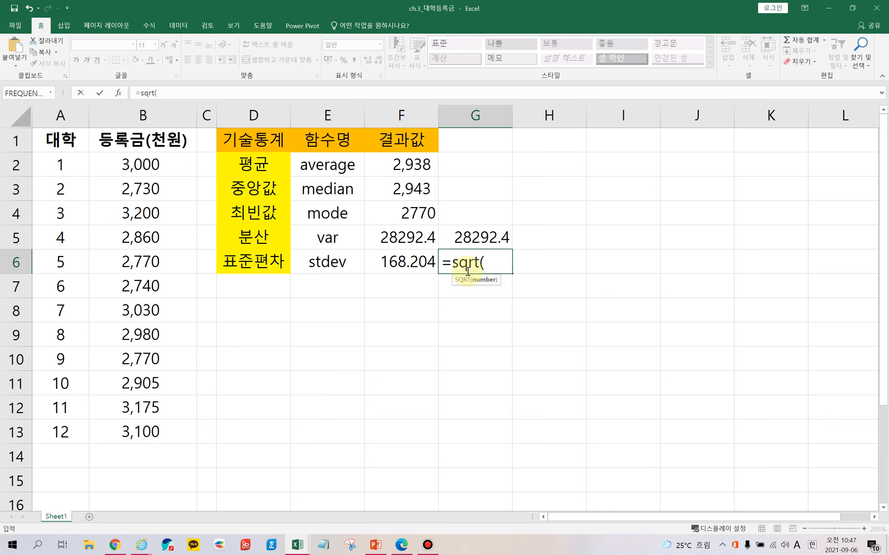
pyautogui.click(400, 241)
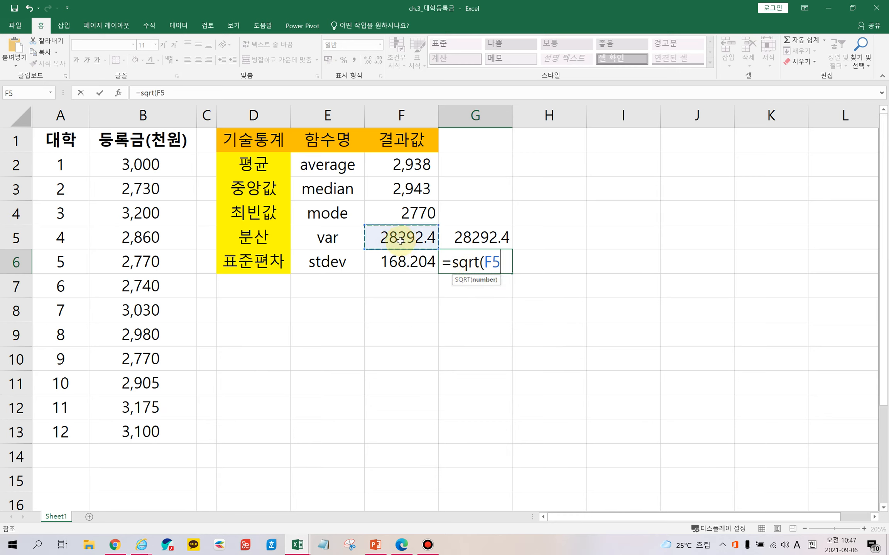
pyautogui.press('Return')
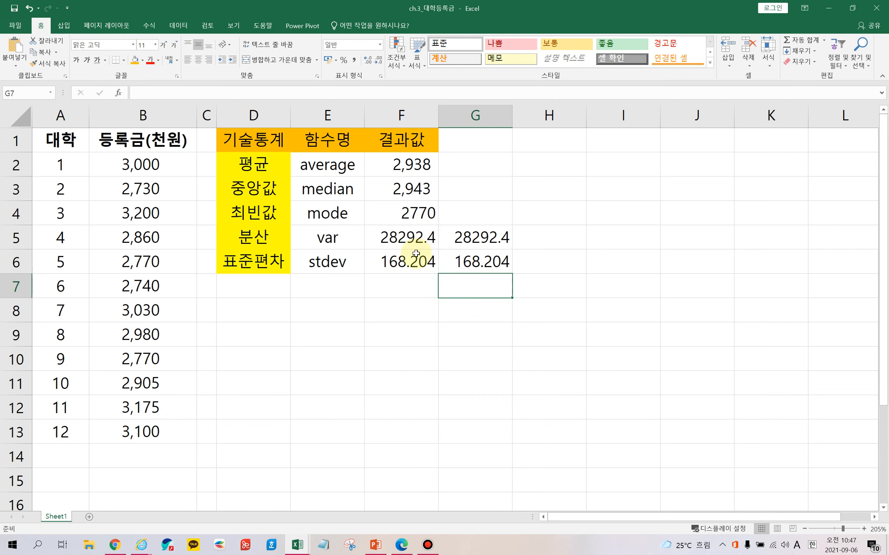
pyautogui.moveTo(423, 262); pyautogui.dragTo(486, 259)
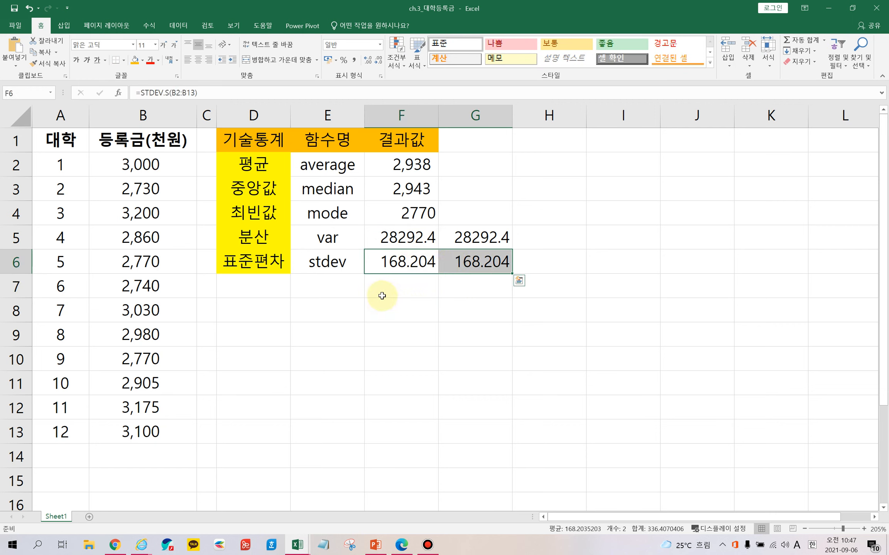
pyautogui.click(381, 295)
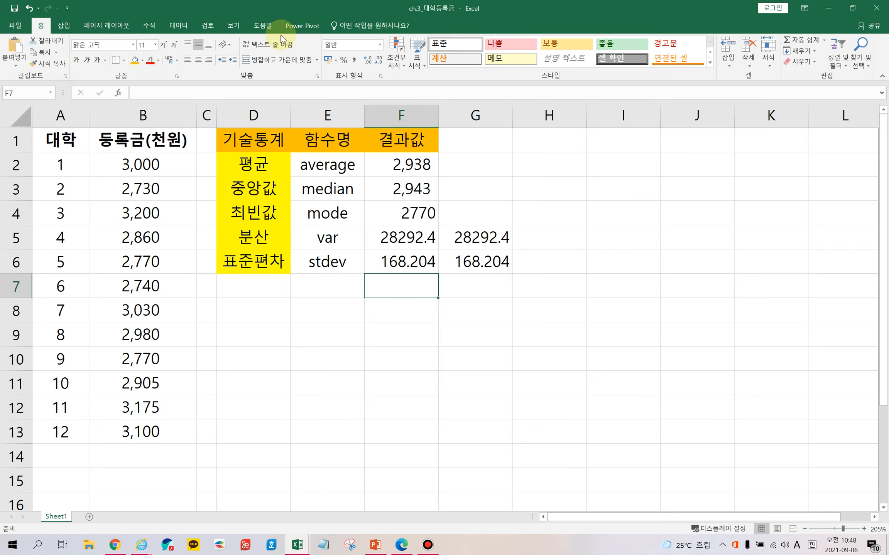
# Make sure the 분석 도구 (Analysis ToolPak) add-in is enabled among the Excel add-ins in the program options.
pyautogui.click(180, 26)
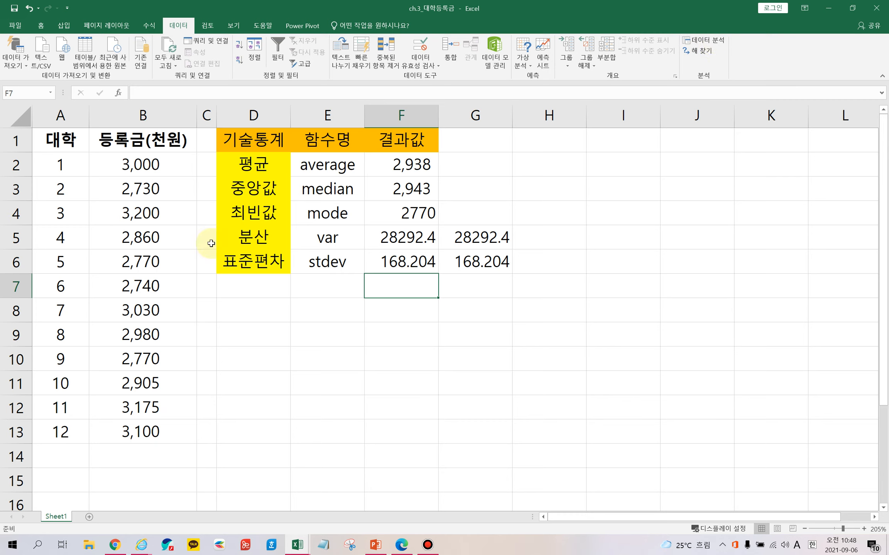
pyautogui.click(19, 24)
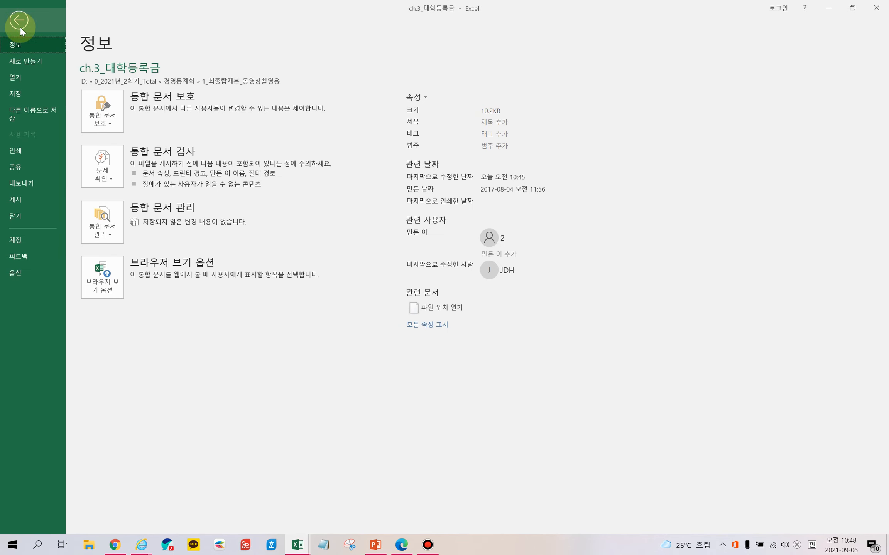
pyautogui.click(29, 272)
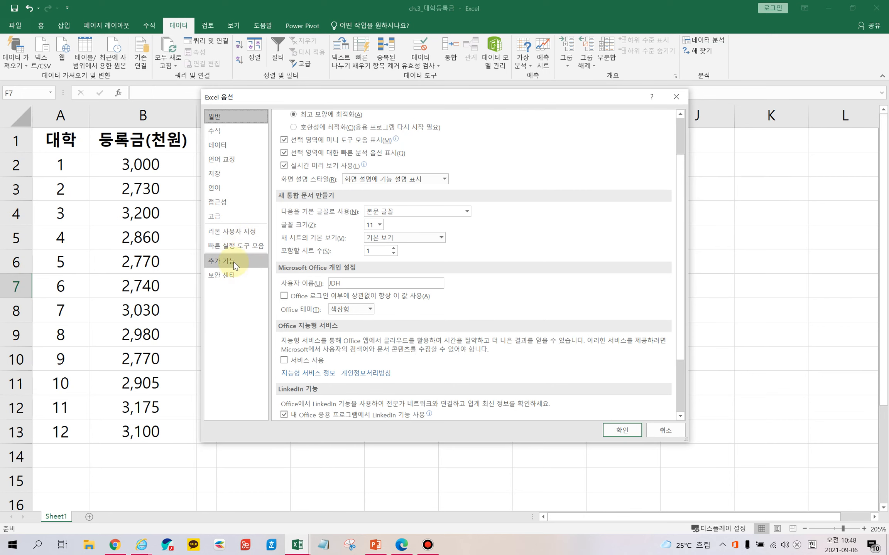
pyautogui.click(237, 261)
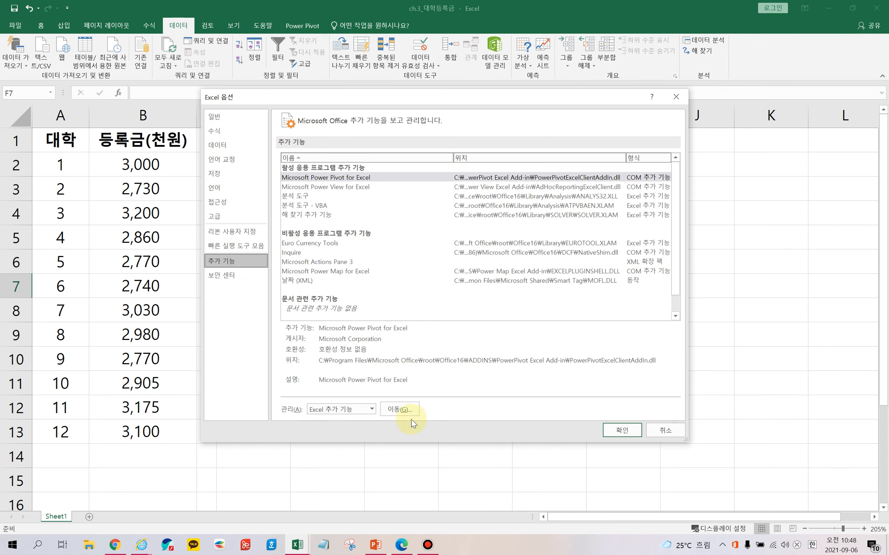
pyautogui.click(401, 411)
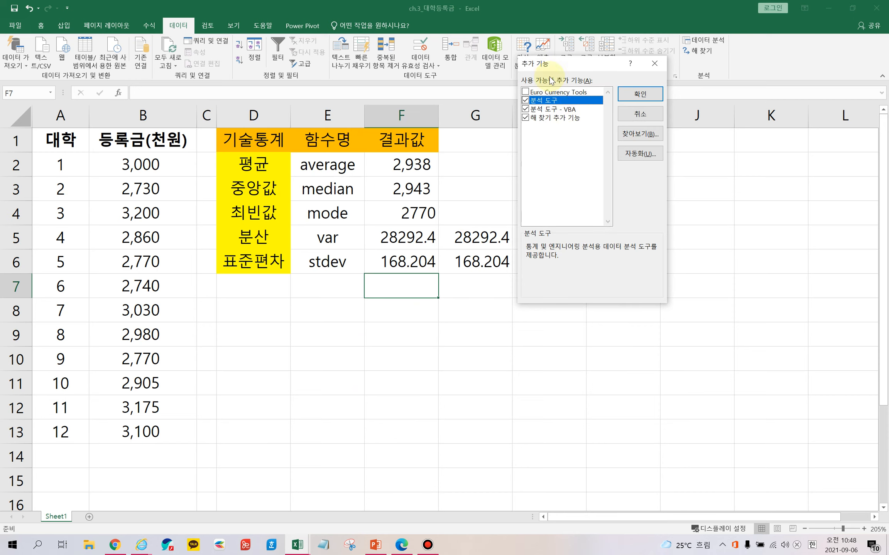
pyautogui.click(527, 101)
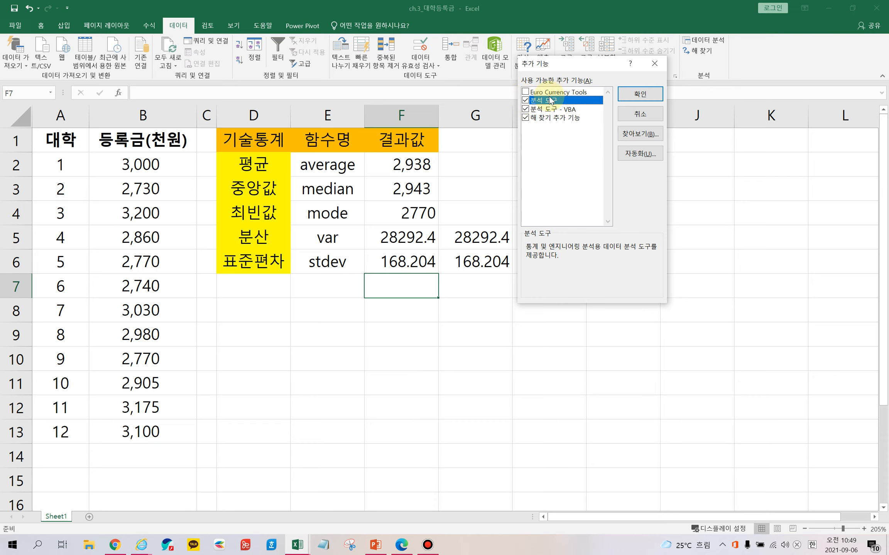
pyautogui.click(638, 94)
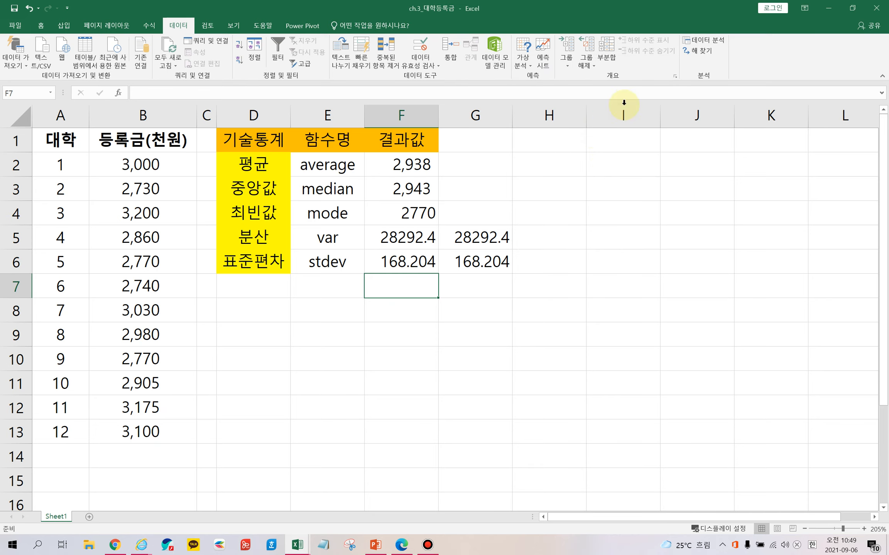
# Start the 기술 통계법 (Descriptive Statistics) data analysis on input range B1:B13, treating the first row as labels.
pyautogui.click(556, 182)
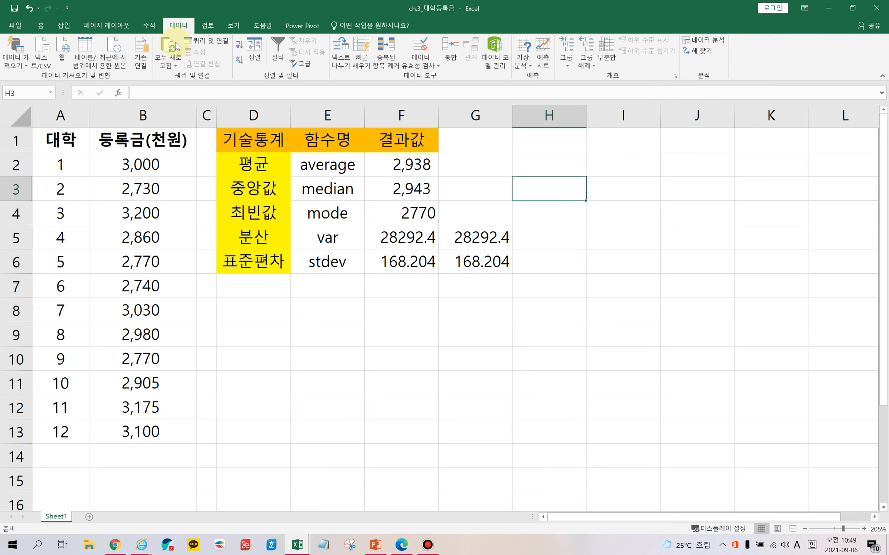
pyautogui.click(723, 41)
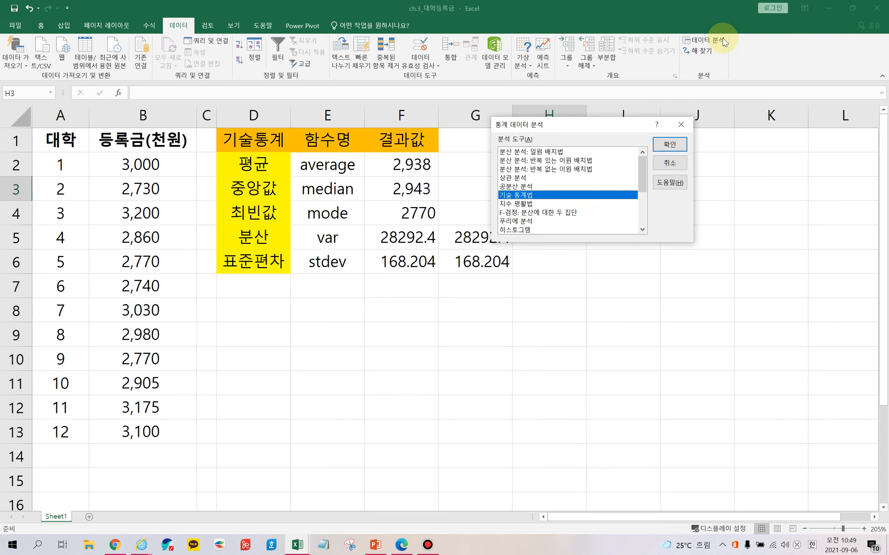
pyautogui.scroll(-2, 575, 201)
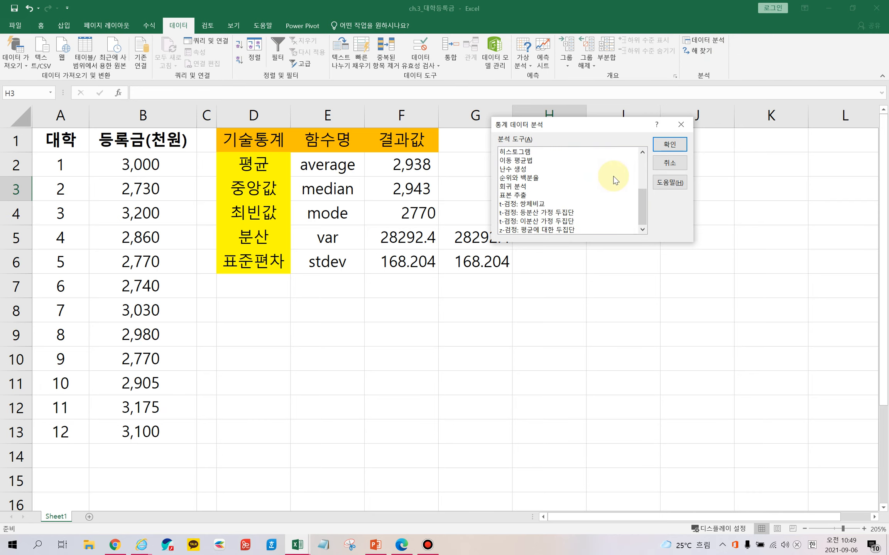
pyautogui.scroll(2, 585, 211)
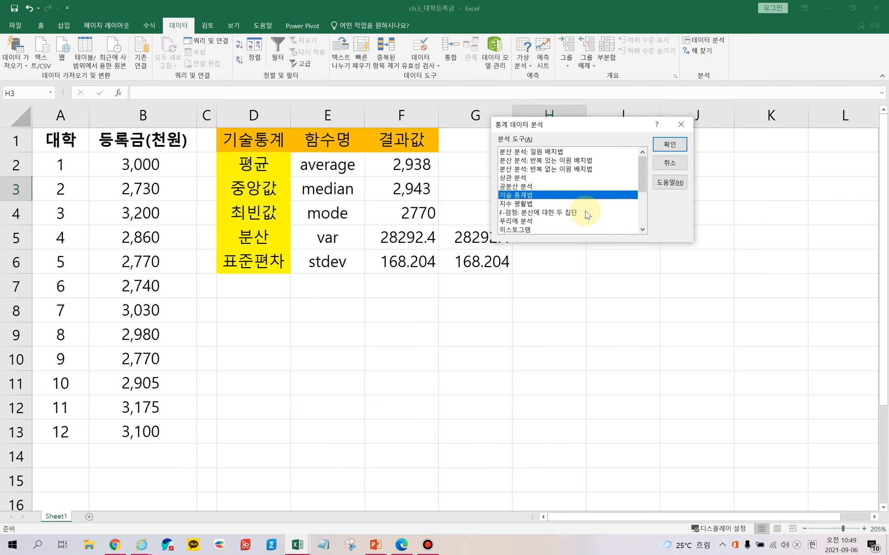
pyautogui.click(540, 196)
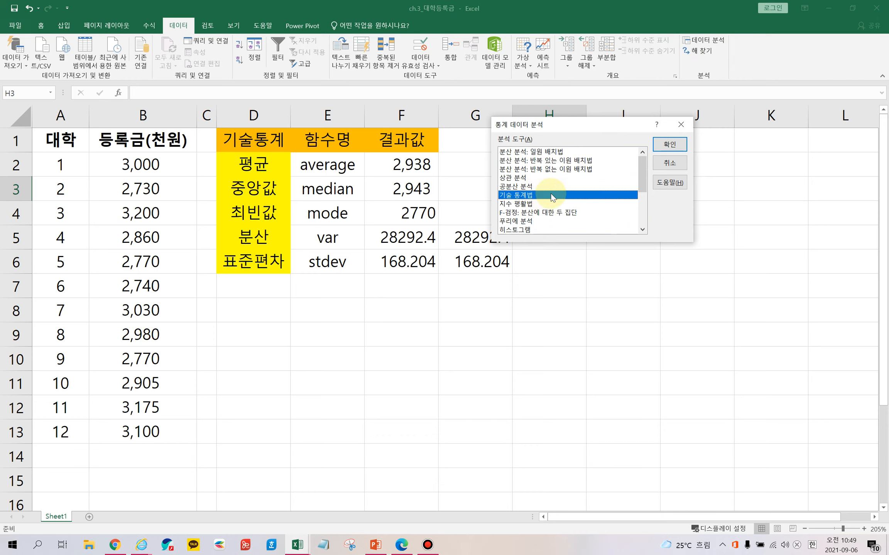
pyautogui.click(670, 145)
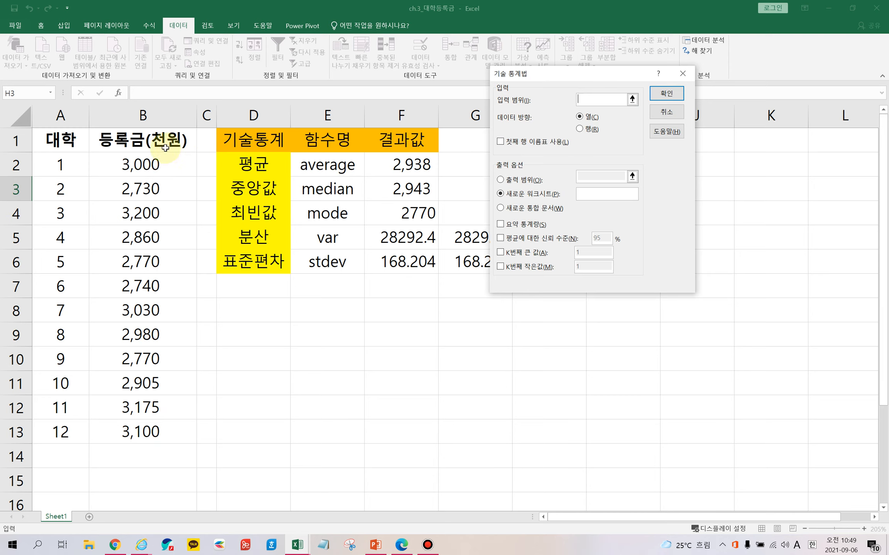
pyautogui.moveTo(162, 142); pyautogui.dragTo(155, 420)
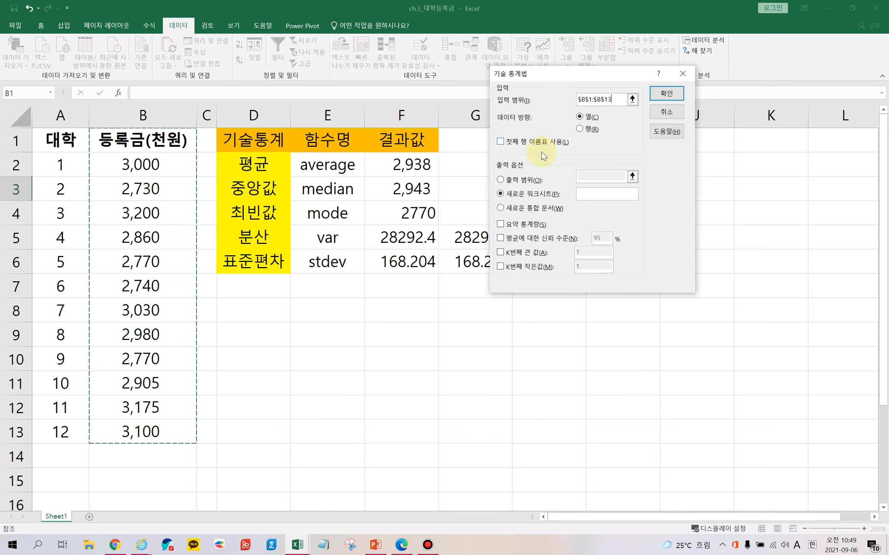
pyautogui.click(501, 143)
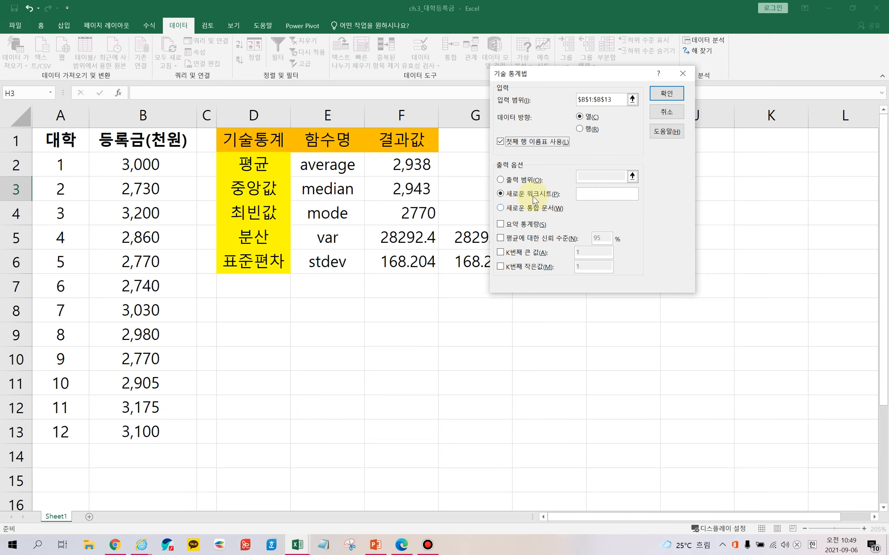
# Direct the descriptive statistics output to a range on the current sheet starting at cell I1.
pyautogui.click(515, 179)
pyautogui.click(518, 184)
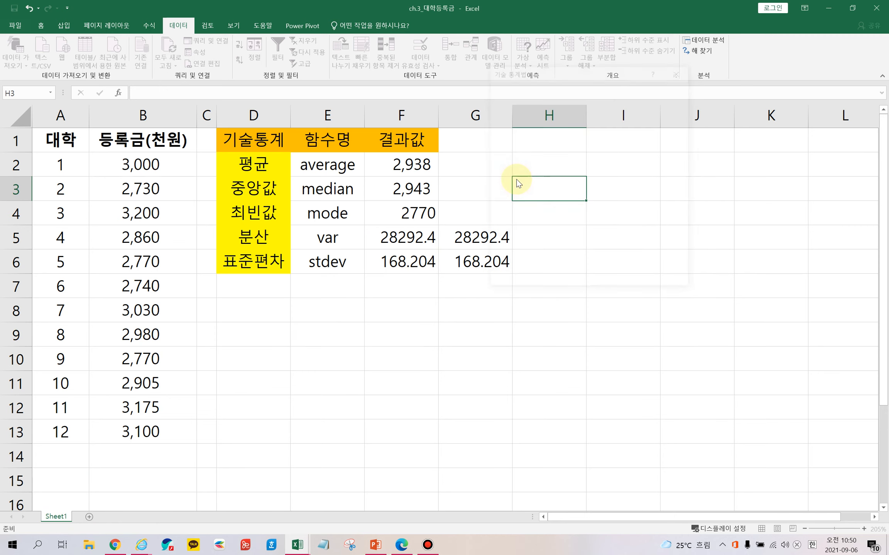
pyautogui.moveTo(583, 73); pyautogui.dragTo(334, 267)
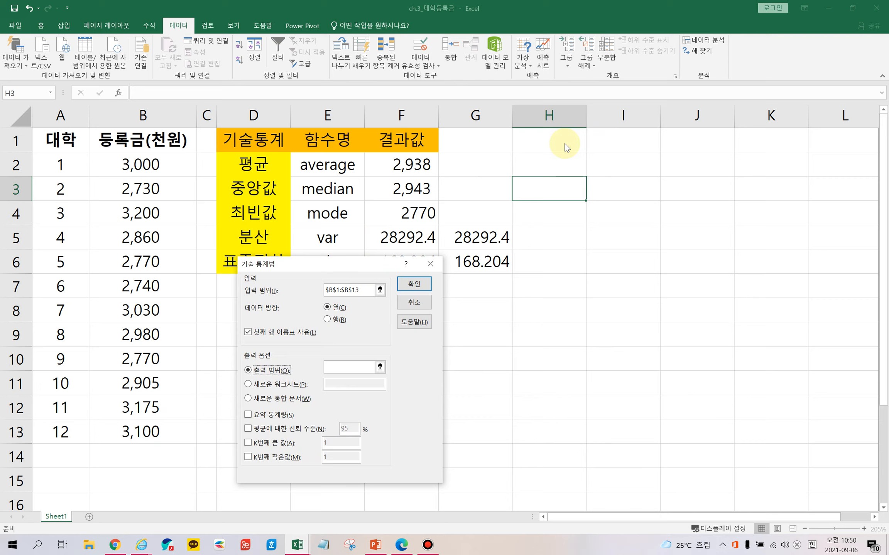
pyautogui.click(335, 368)
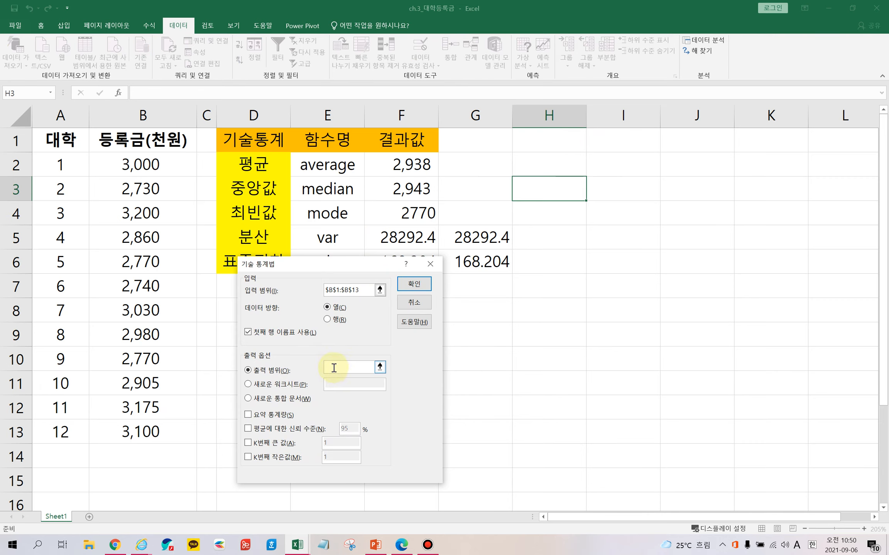
pyautogui.click(606, 139)
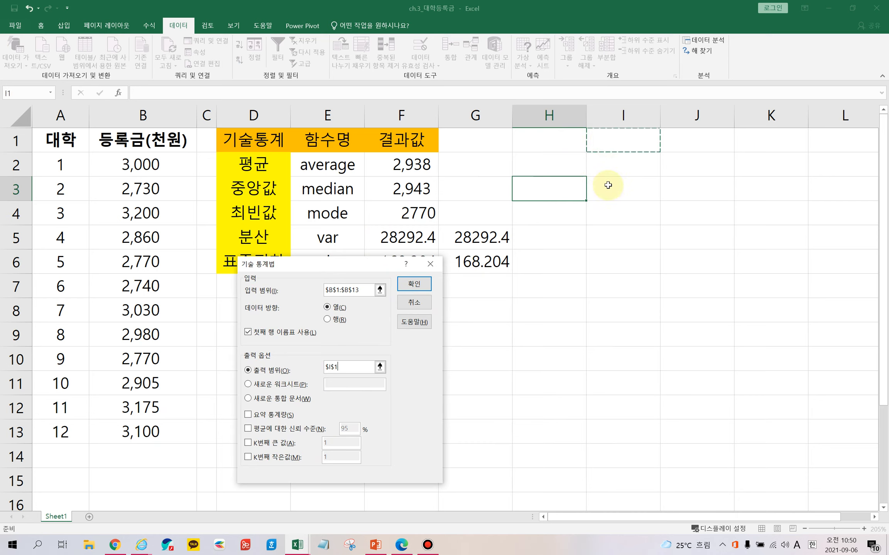
pyautogui.click(613, 143)
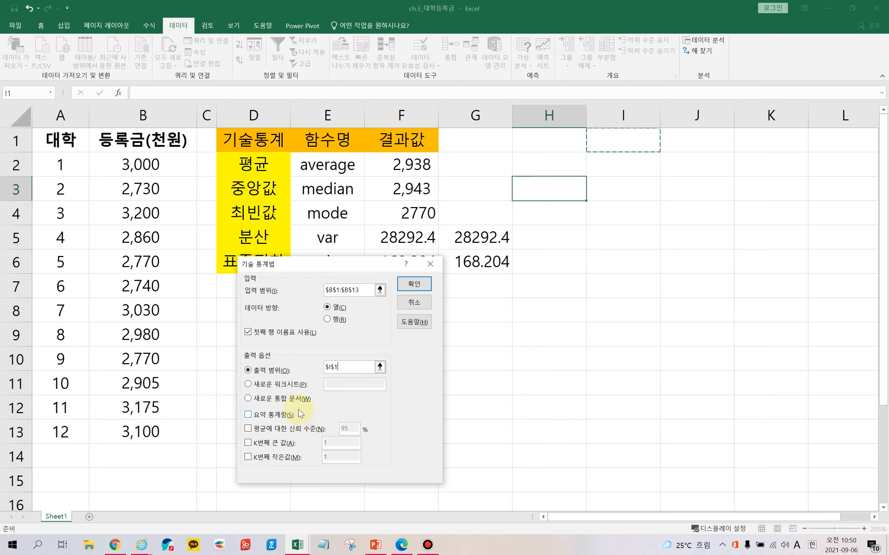
# Include summary statistics, a 95% confidence level for the mean, the Kth largest value with K 2 and the Kth smallest with K 5.
pyautogui.click(248, 415)
pyautogui.click(248, 429)
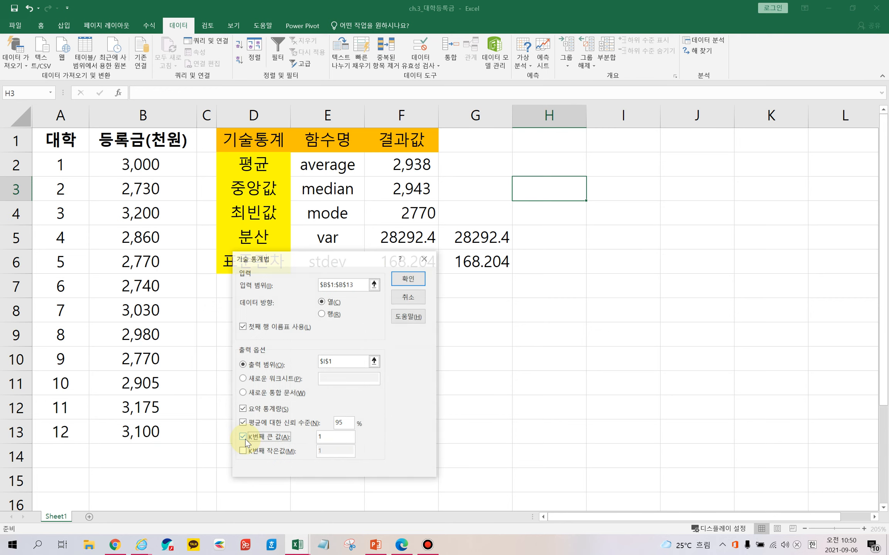
pyautogui.click(244, 440)
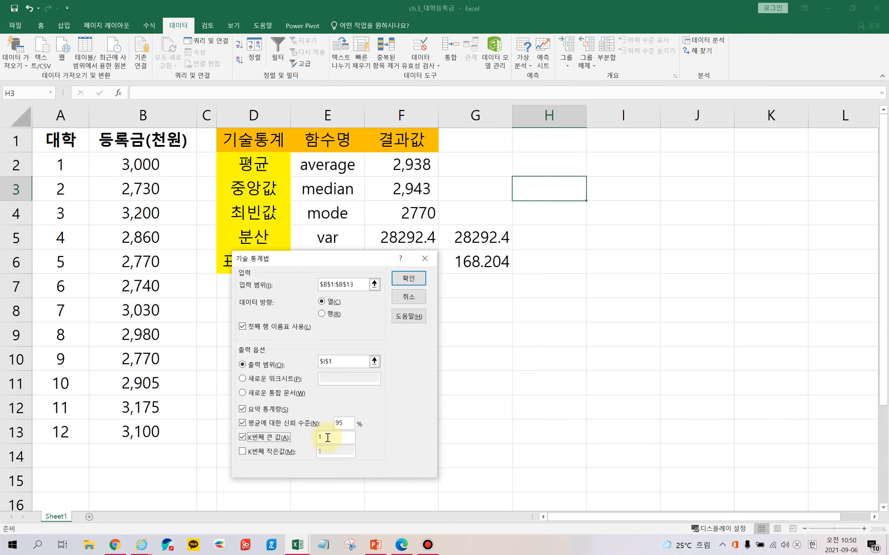
pyautogui.click(328, 438)
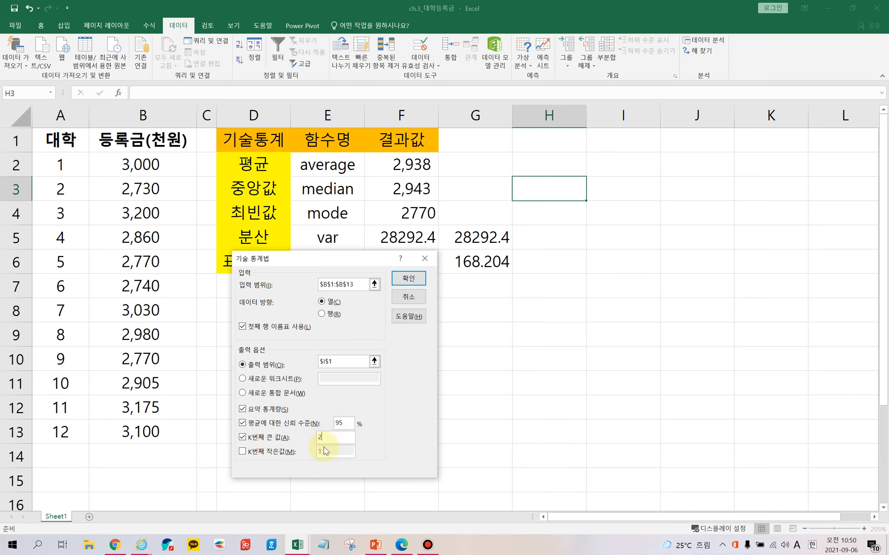
pyautogui.click(243, 453)
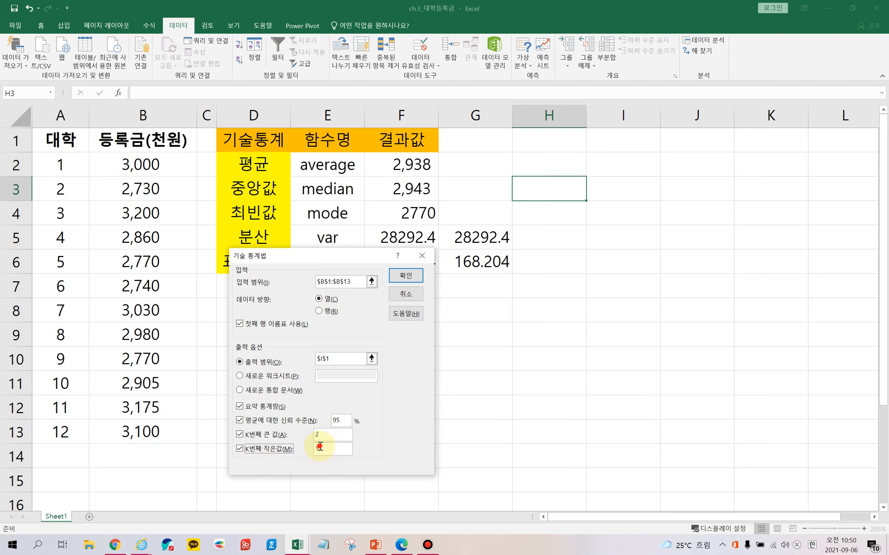
pyautogui.click(320, 447)
pyautogui.moveTo(321, 447); pyautogui.dragTo(316, 447)
pyautogui.write('5')
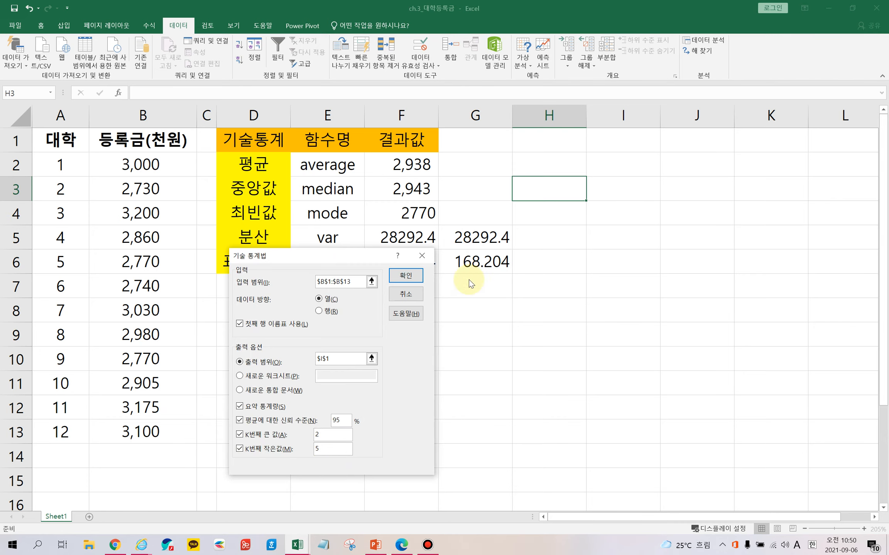
# Generate the 기술 통계법 (Descriptive Statistics) table with the chosen settings and bring the whole table into view.
pyautogui.click(403, 277)
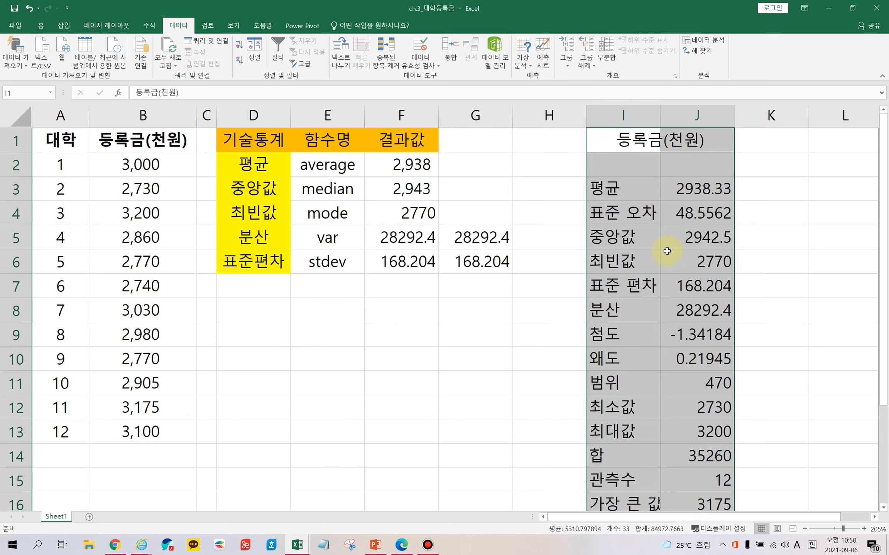
pyautogui.scroll(-1, 714, 278)
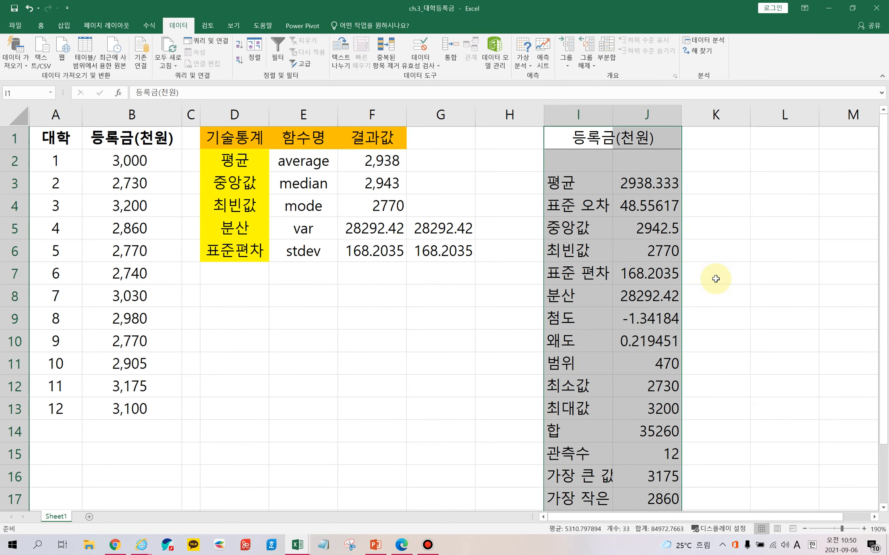
pyautogui.scroll(-1, 715, 279)
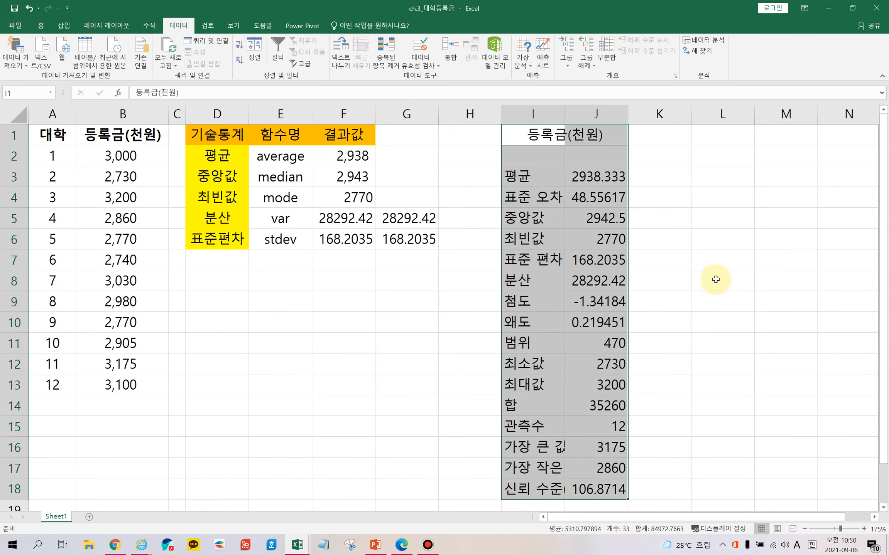
pyautogui.click(552, 152)
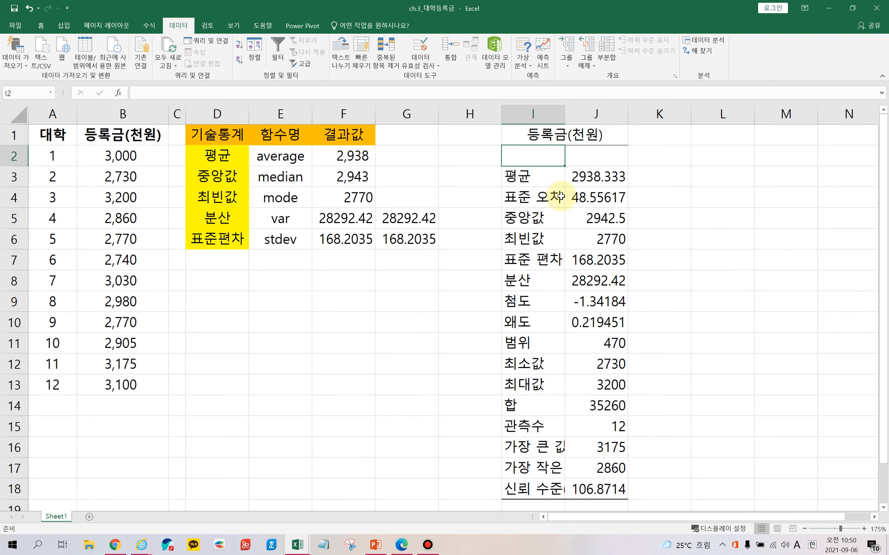
# Compare the 평균, 표준 오차, 중앙값 and 최빈값 entries in the generated table with the function results in column F.
pyautogui.click(536, 178)
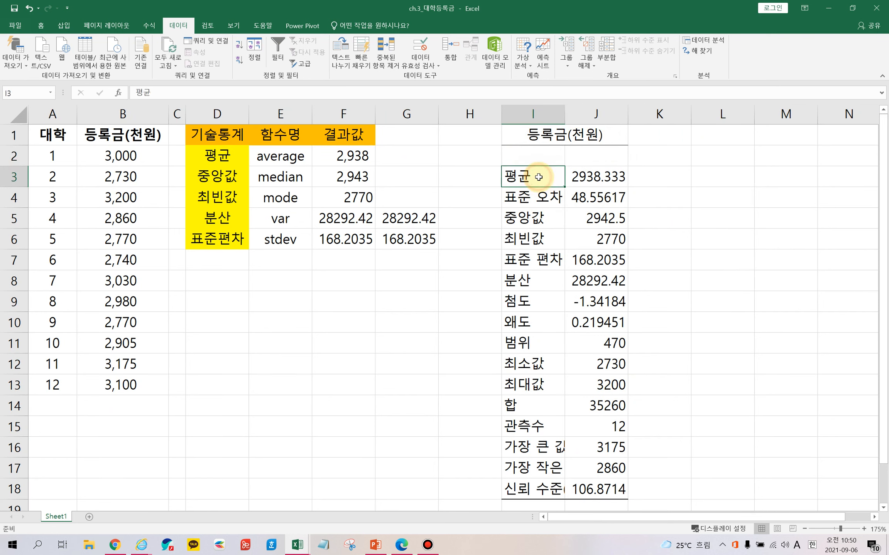
pyautogui.click(367, 157)
pyautogui.click(598, 176)
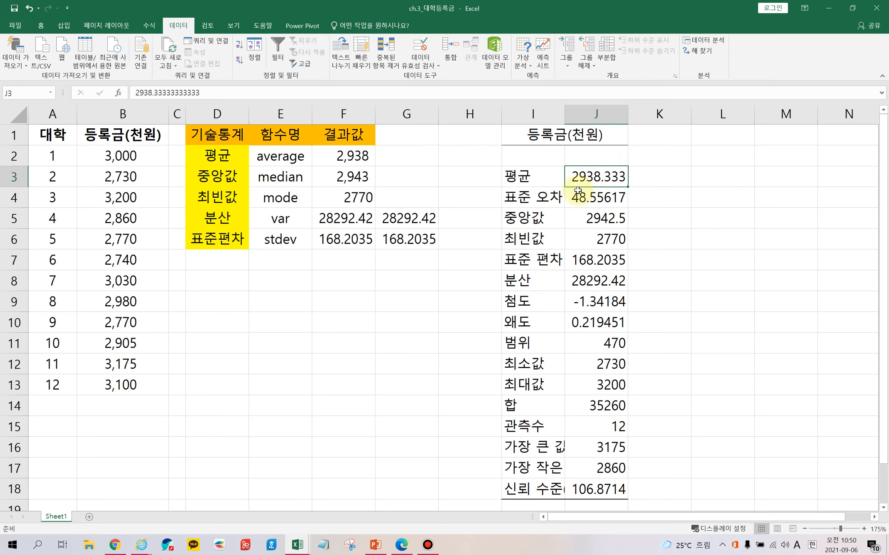
pyautogui.click(543, 200)
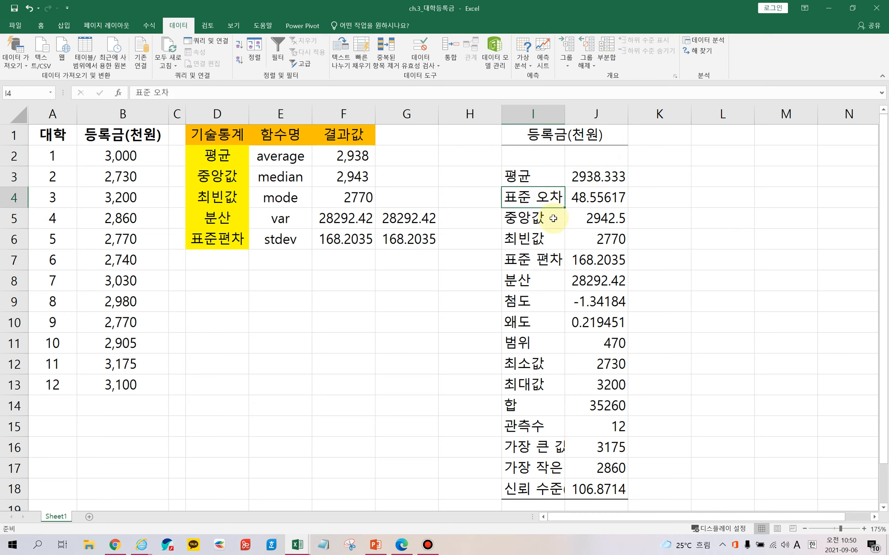
pyautogui.click(551, 218)
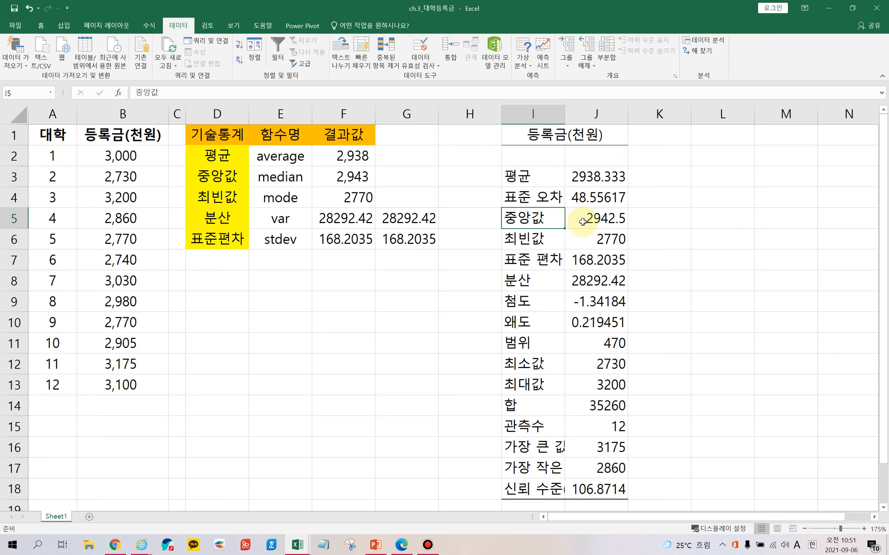
pyautogui.click(542, 239)
# Format the statistics values in J3:J18 to show no decimal places.
pyautogui.click(608, 178)
pyautogui.moveTo(608, 178); pyautogui.dragTo(608, 491)
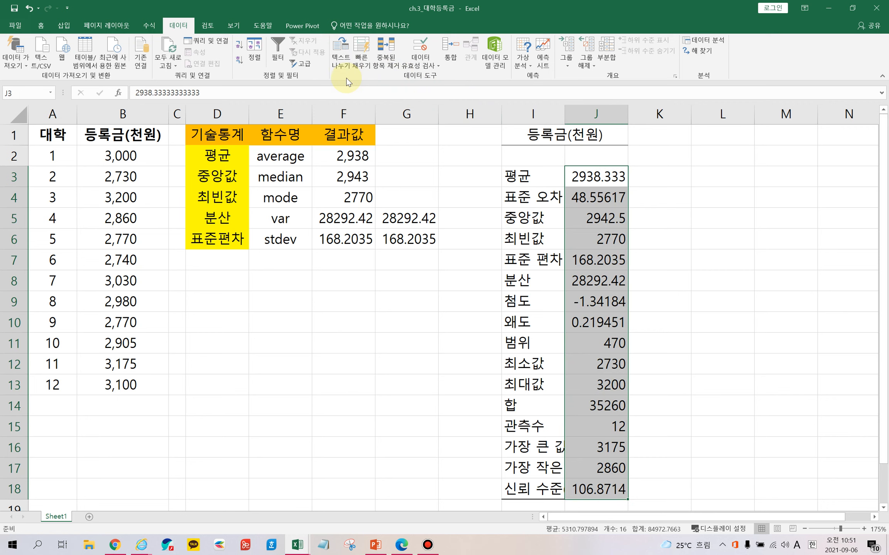
pyautogui.click(41, 25)
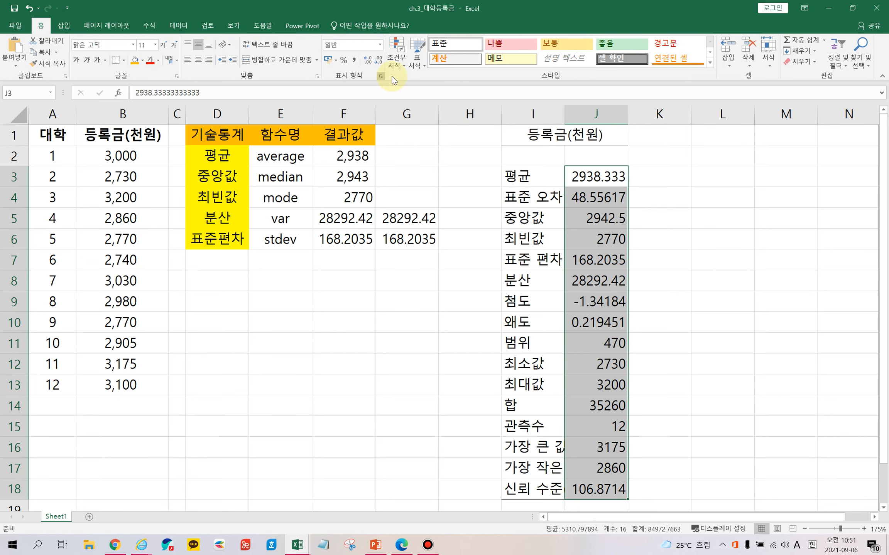
pyautogui.click(378, 59)
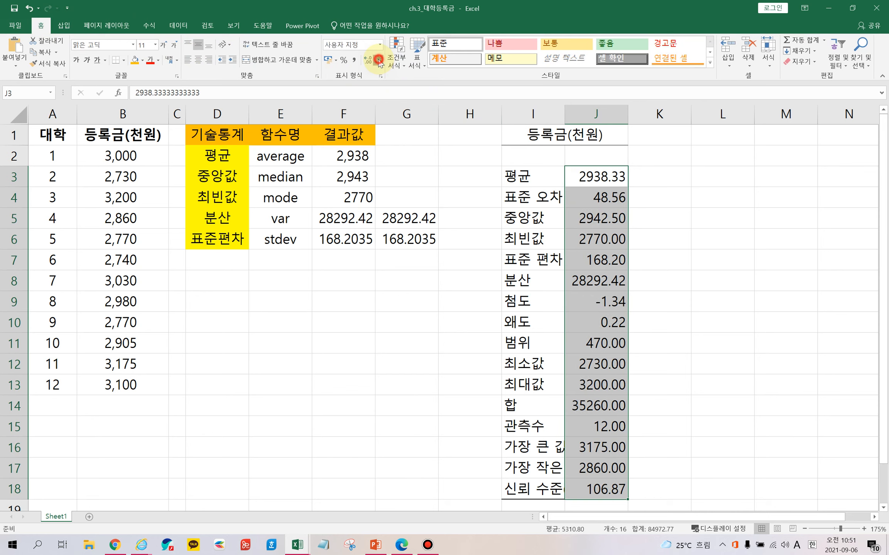
pyautogui.click(379, 60)
pyautogui.click(378, 60)
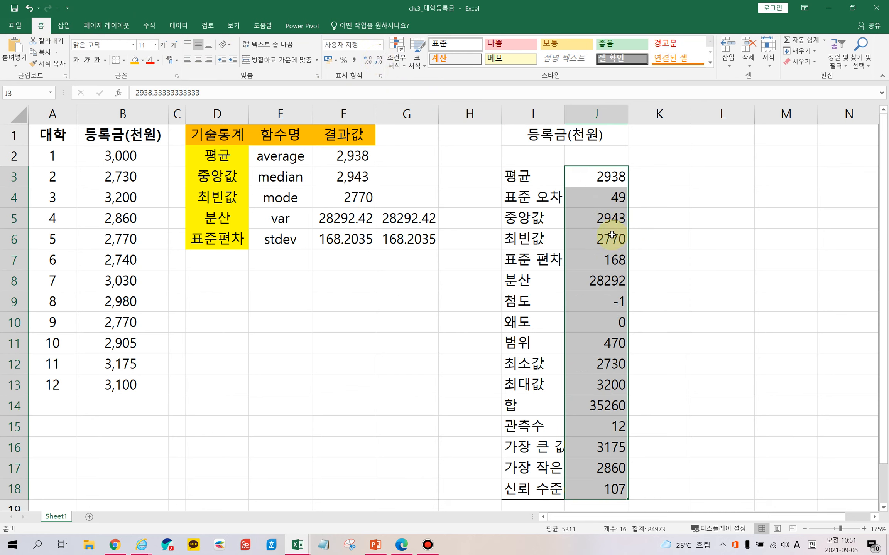
# Examine the remaining statistics in the output, from 표준 편차 and 분산 through 첨도, 왜도, 범위, 최소값, 최대값, 합 and 관측수.
pyautogui.click(545, 267)
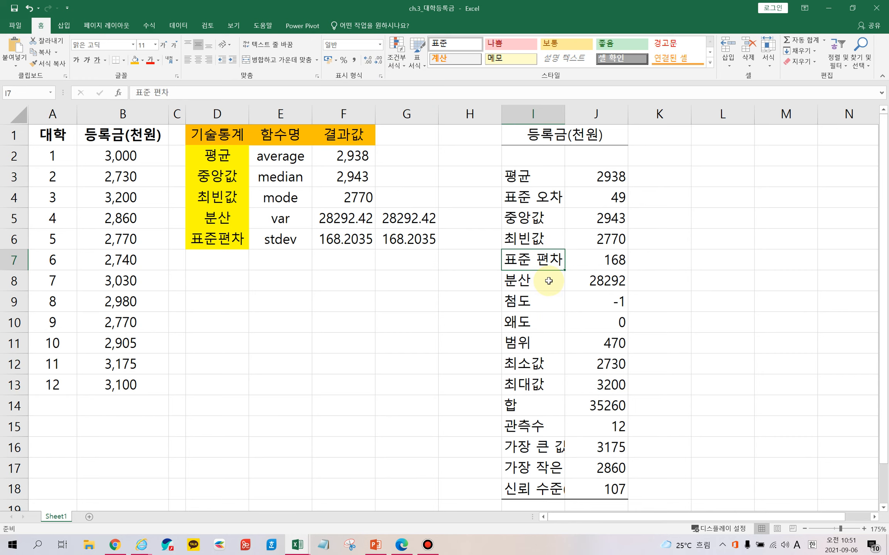
pyautogui.click(537, 288)
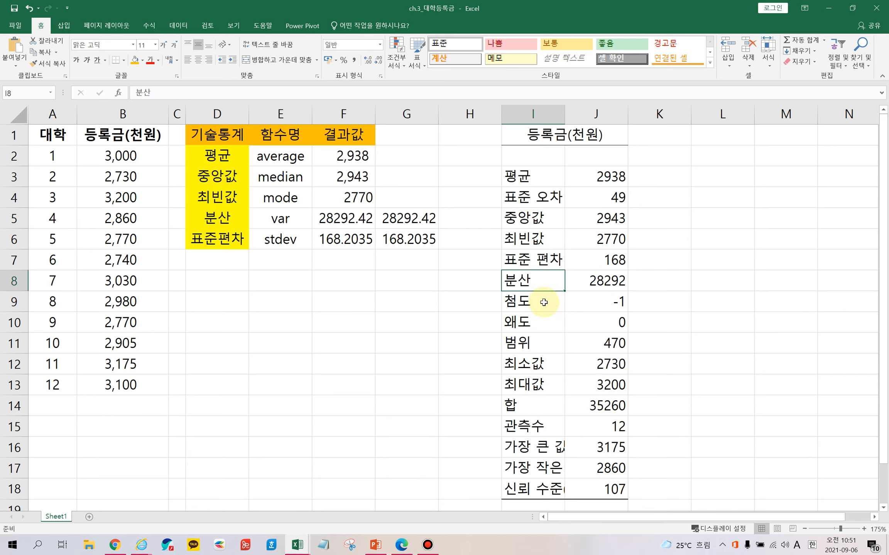
pyautogui.click(544, 303)
pyautogui.click(549, 320)
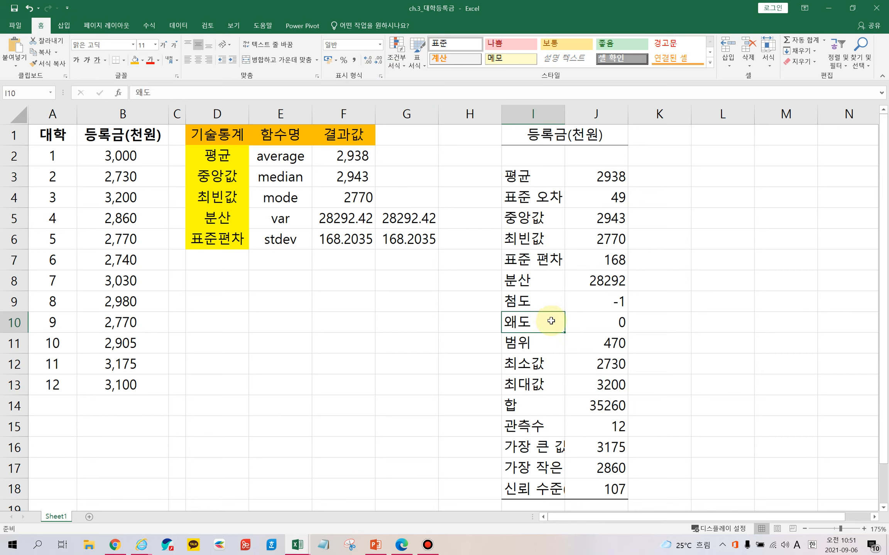
pyautogui.click(548, 346)
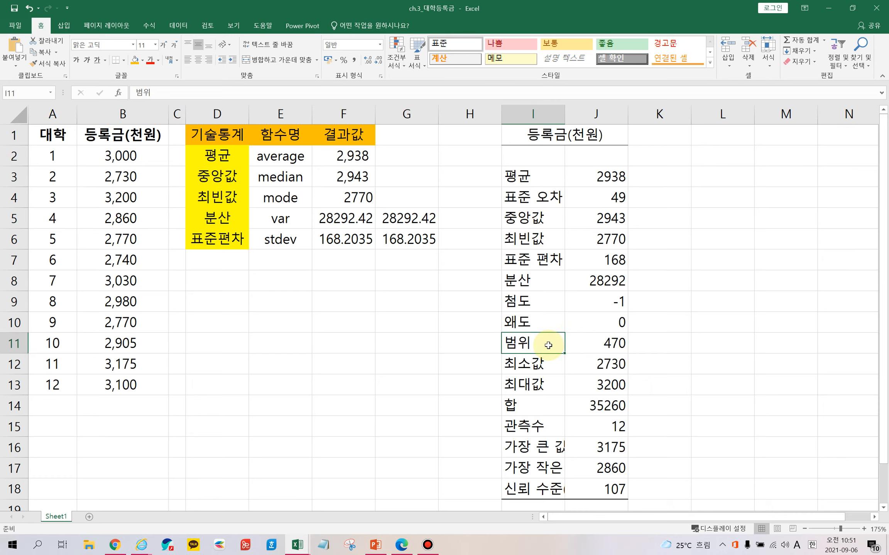
pyautogui.click(556, 363)
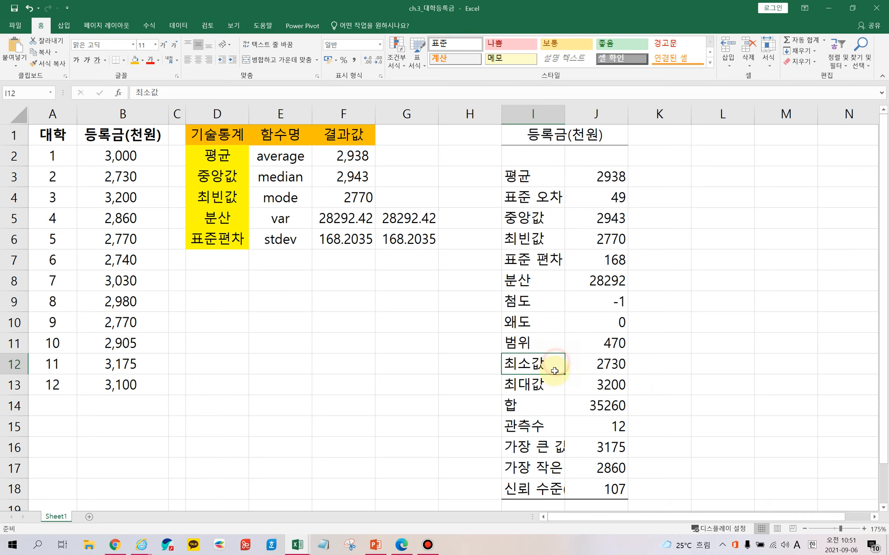
pyautogui.click(550, 384)
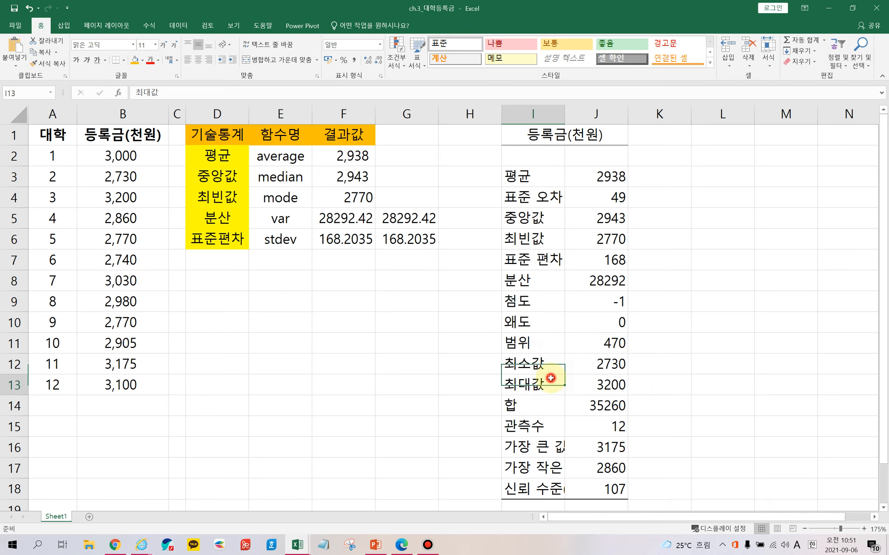
pyautogui.click(542, 412)
pyautogui.click(550, 428)
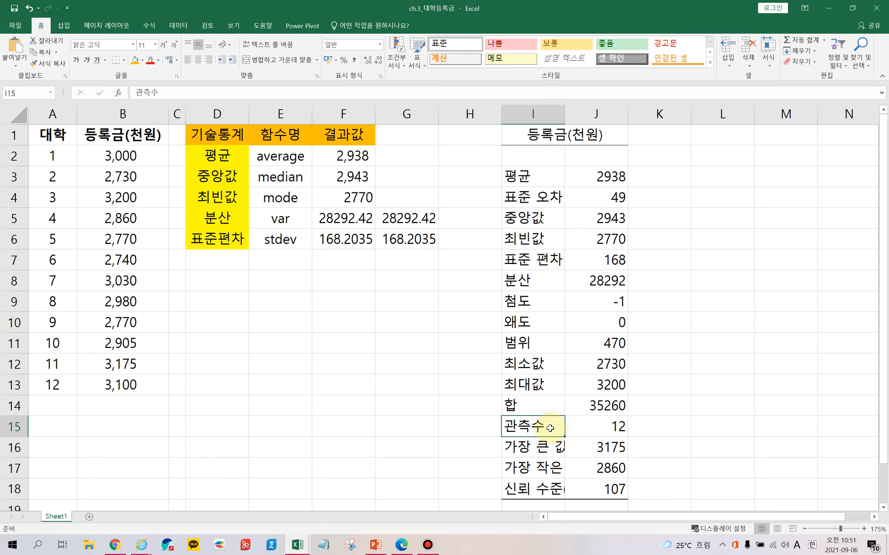
# Fit column I's width to its labels and inspect the second-largest value entry, 가장 큰 값(2).
pyautogui.doubleClick(565, 116)
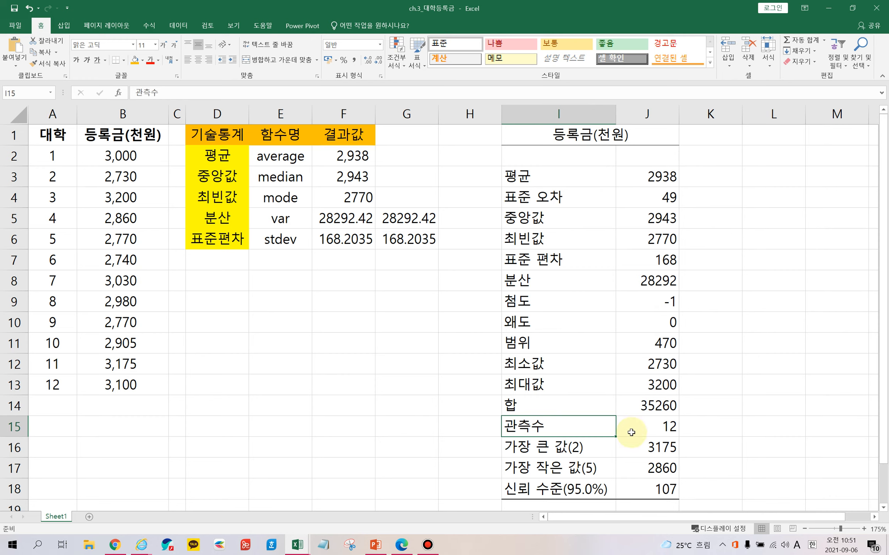
pyautogui.click(549, 451)
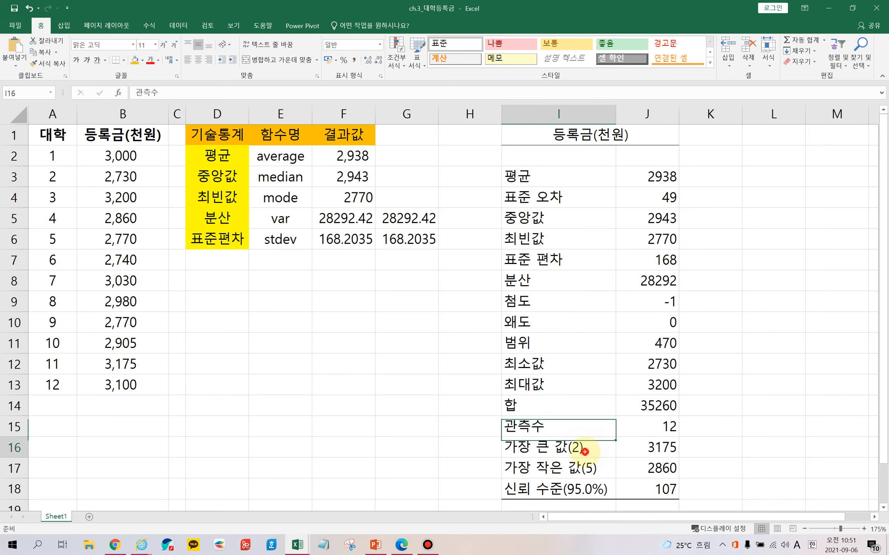
pyautogui.click(657, 449)
pyautogui.click(601, 447)
pyautogui.click(640, 447)
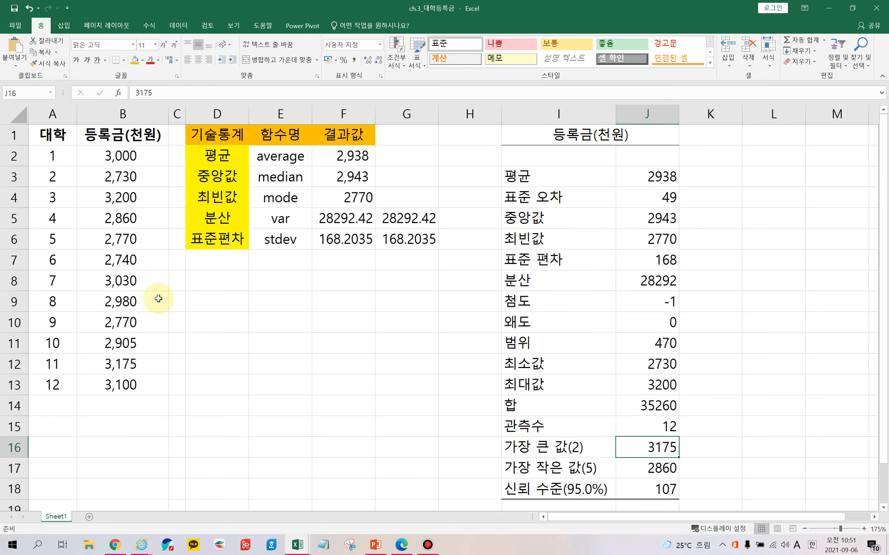
# Check the second-largest value against the tuition data in column B, and view the fifth-smallest value entry, 가장 작은 값(5).
pyautogui.click(145, 365)
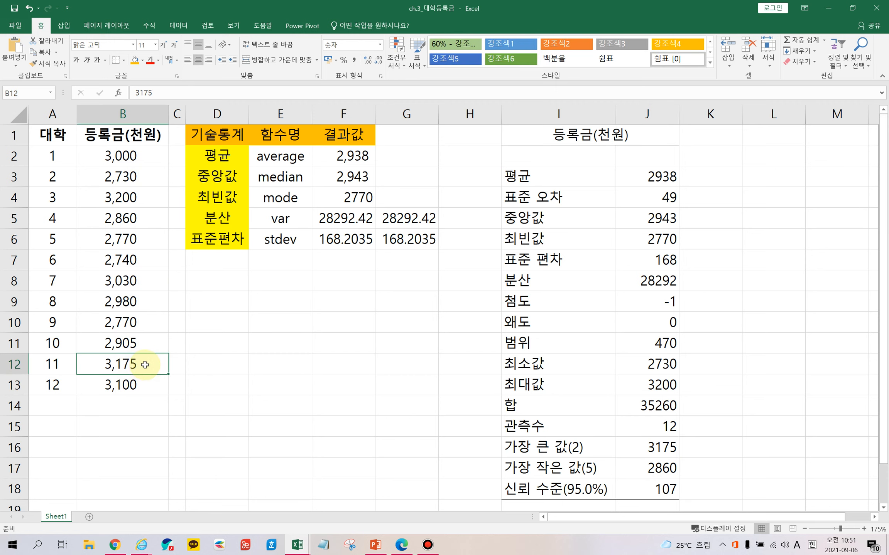
pyautogui.click(124, 201)
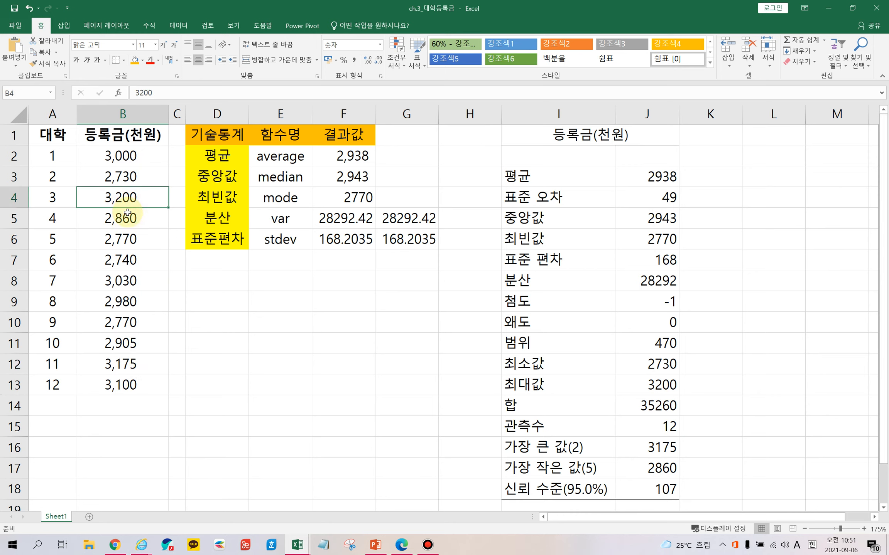
pyautogui.click(135, 360)
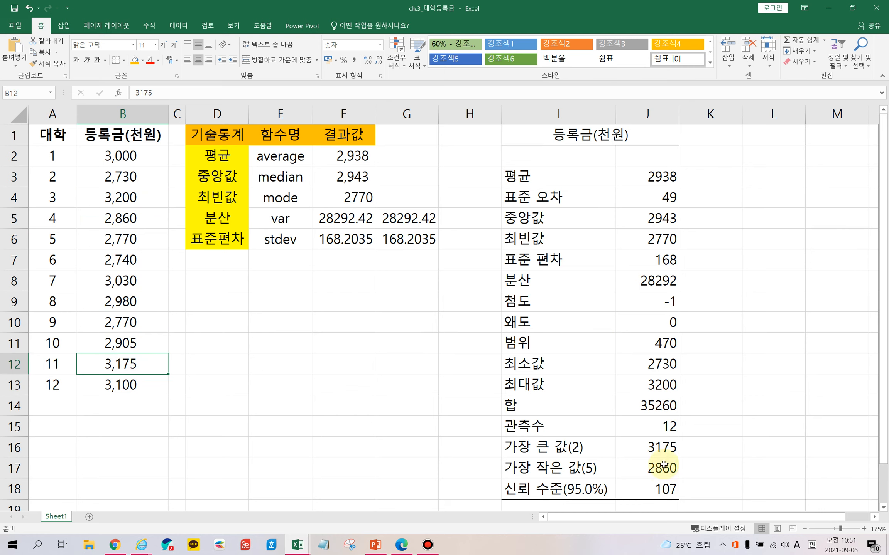
pyautogui.click(664, 447)
pyautogui.click(657, 467)
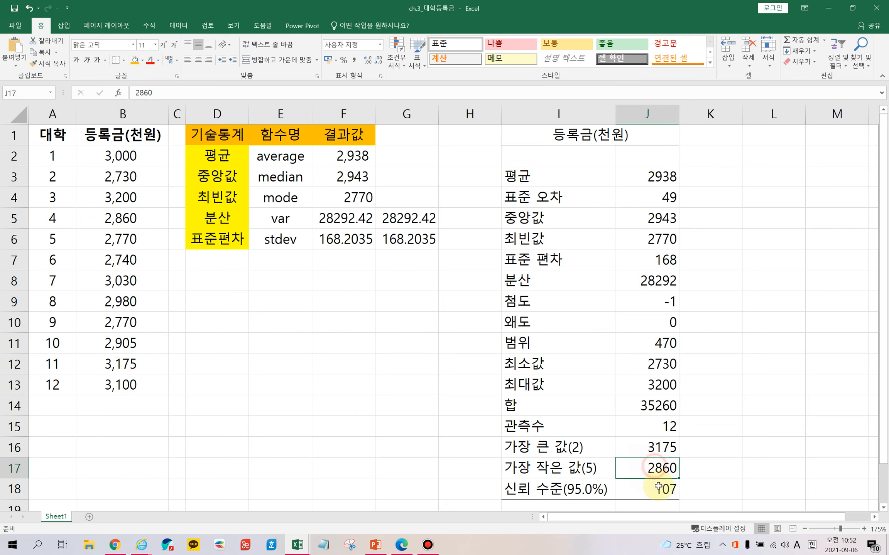
# Review the mean in J3 and compare the 표준 오차 row with the 표준 편차 row.
pyautogui.click(656, 179)
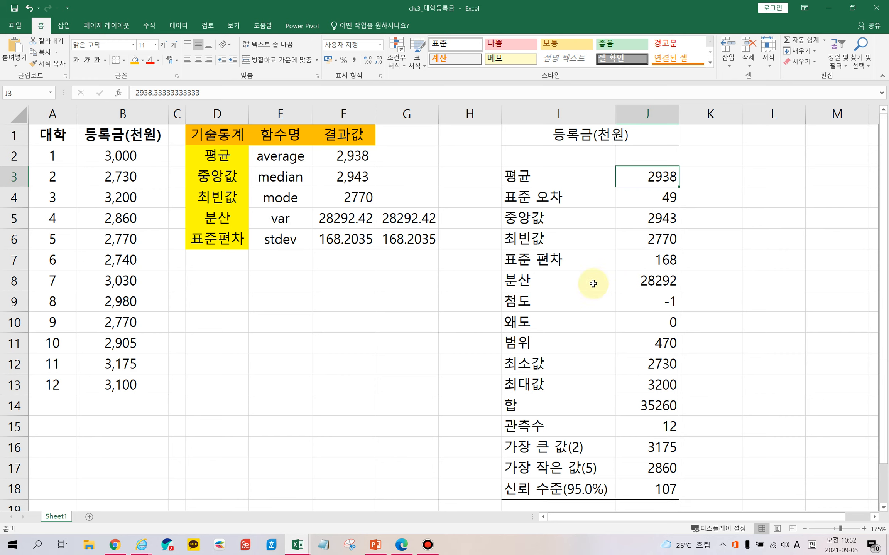
pyautogui.click(569, 197)
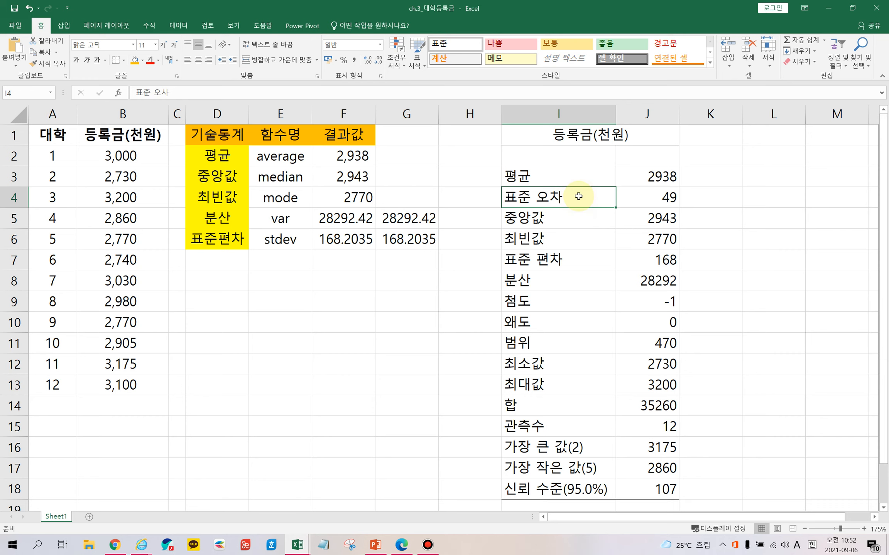
pyautogui.moveTo(601, 260); pyautogui.dragTo(620, 260)
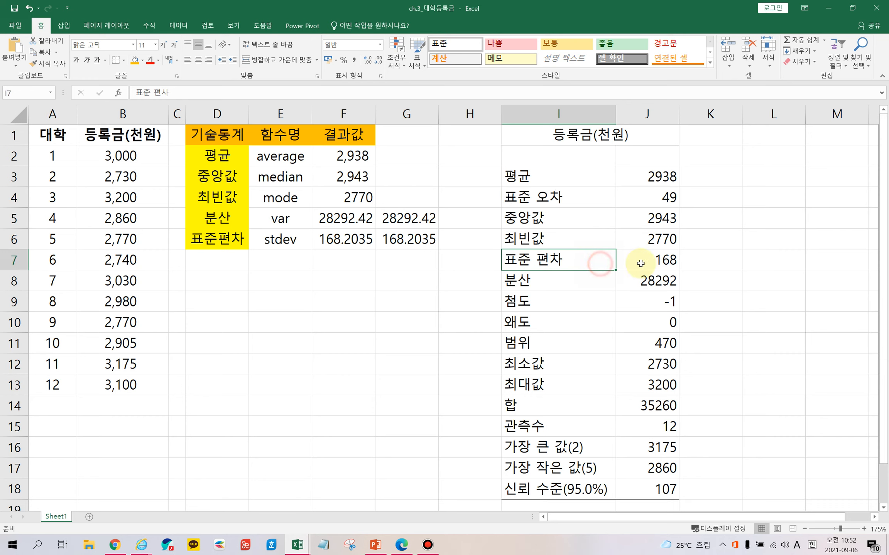
pyautogui.click(590, 198)
pyautogui.moveTo(607, 197); pyautogui.dragTo(625, 197)
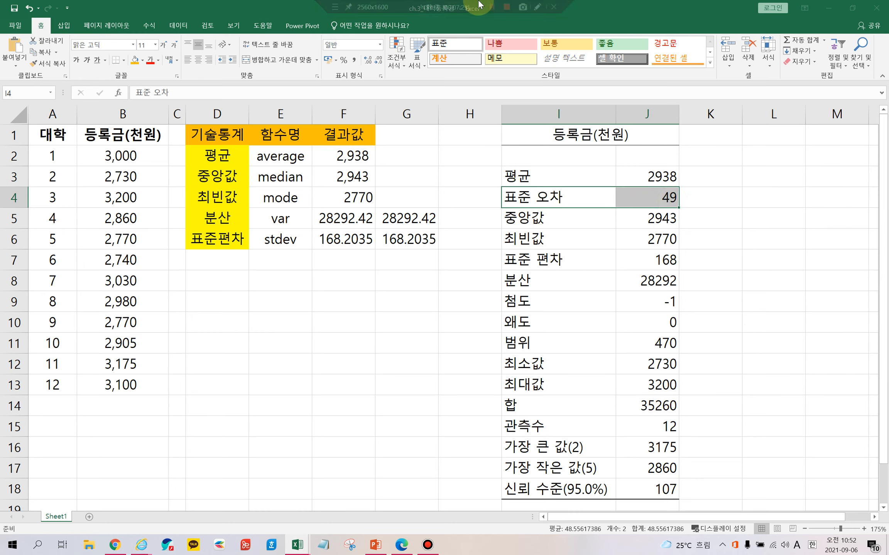
# Handwrite the standard error formula σ/√n in red beside the statistics table, circle n and add an upward arrow next to it.
pyautogui.click(537, 7)
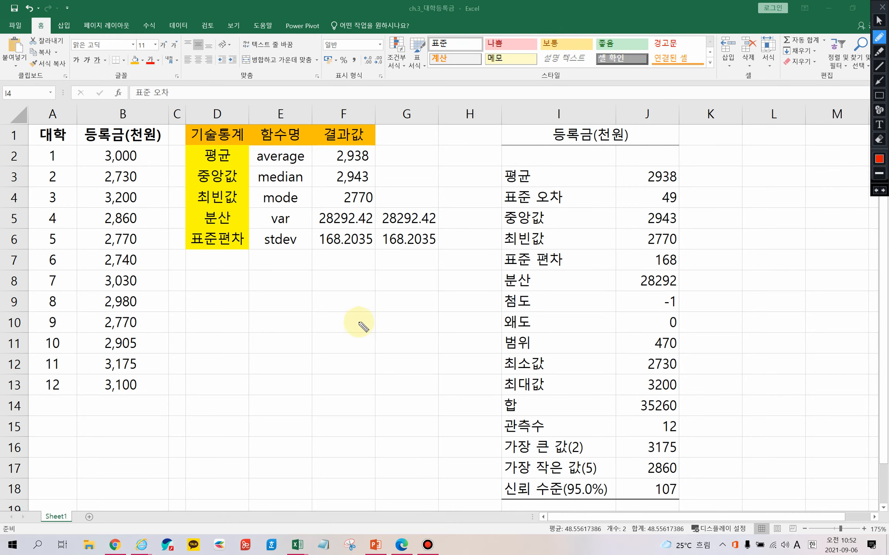
pyautogui.moveTo(739, 244)
pyautogui.mouseDown()
pyautogui.moveTo(744, 257)
pyautogui.moveTo(745, 235)
pyautogui.moveTo(782, 230)
pyautogui.moveTo(761, 240)
pyautogui.moveTo(766, 254)
pyautogui.moveTo(781, 252)
pyautogui.mouseUp()
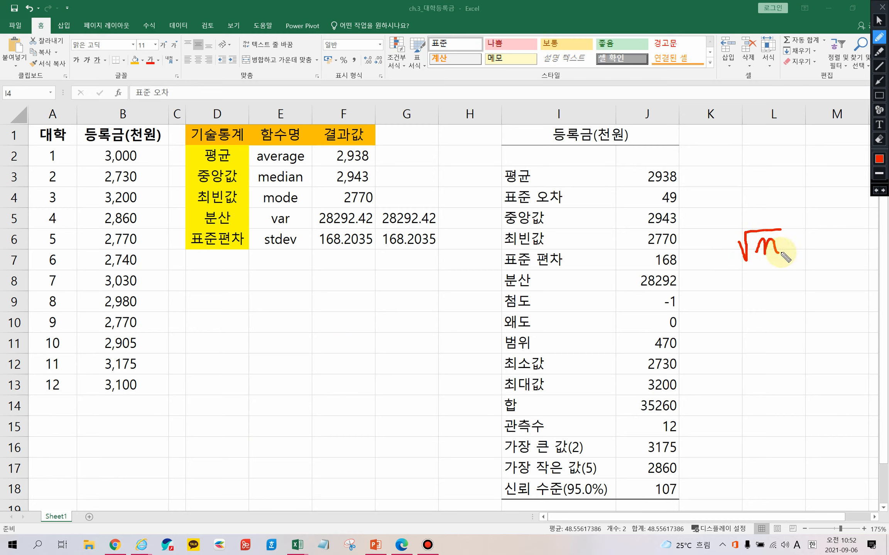
pyautogui.moveTo(716, 219); pyautogui.dragTo(806, 218)
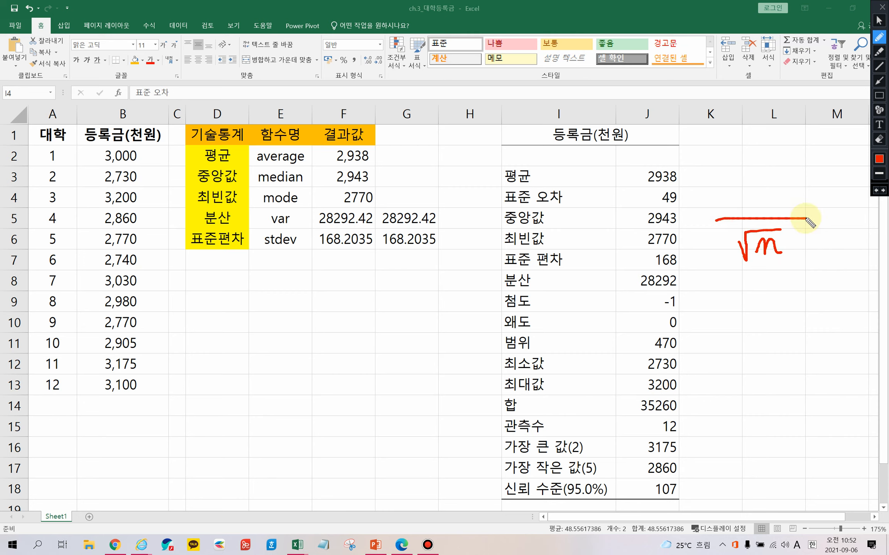
pyautogui.moveTo(754, 193); pyautogui.dragTo(779, 188)
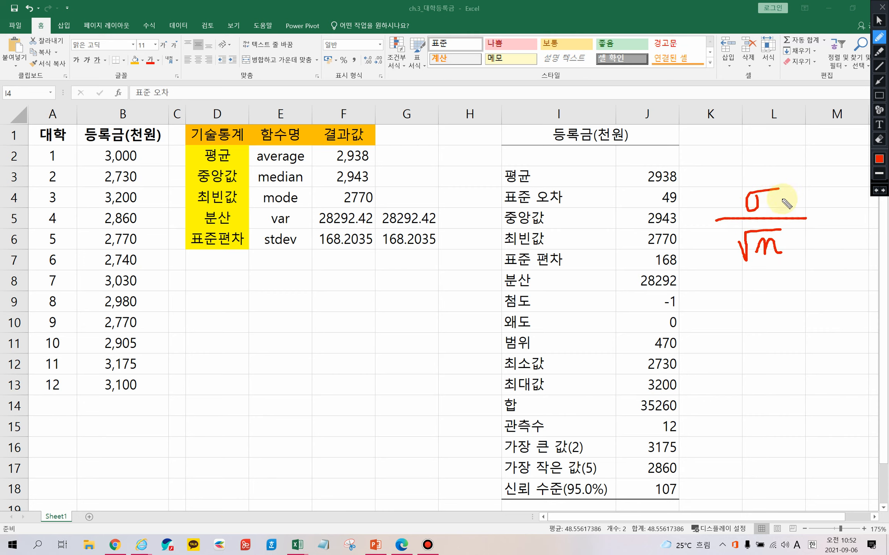
pyautogui.moveTo(789, 264)
pyautogui.mouseDown()
pyautogui.moveTo(768, 231)
pyautogui.moveTo(787, 268)
pyautogui.moveTo(823, 236)
pyautogui.moveTo(814, 249)
pyautogui.moveTo(833, 247)
pyautogui.mouseUp()
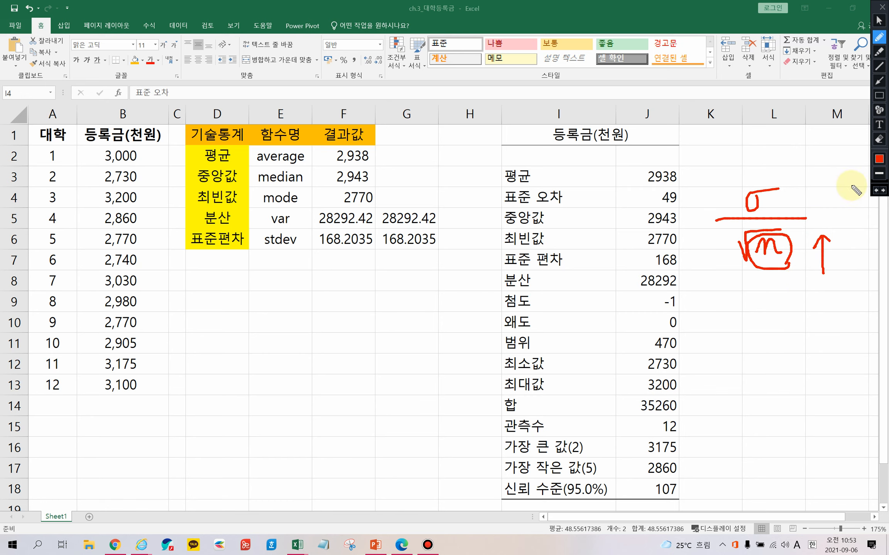
# Draw red downward arrows beside the formula and the 표준 오차 value, underline the 표준 오차 label, and close the annotation overlay.
pyautogui.moveTo(847, 181); pyautogui.dragTo(847, 270)
pyautogui.moveTo(848, 270); pyautogui.dragTo(861, 255)
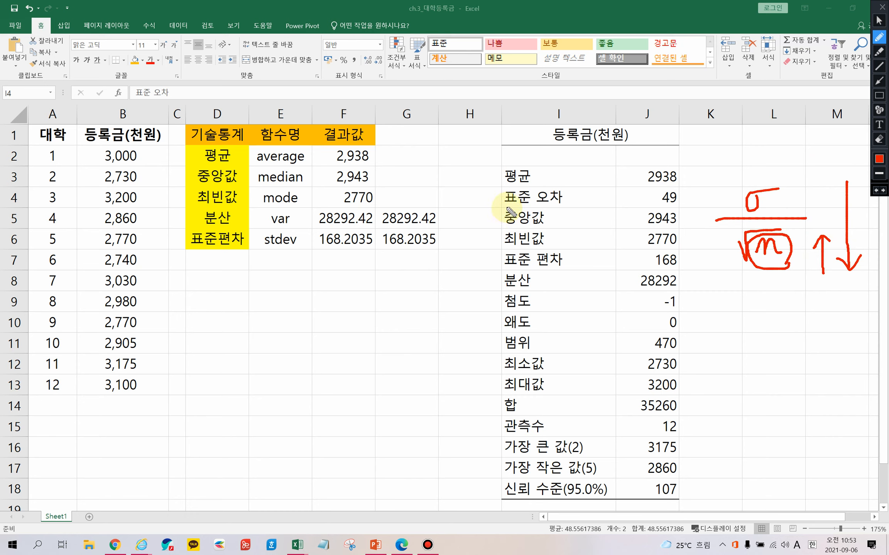
pyautogui.moveTo(499, 209); pyautogui.dragTo(583, 208)
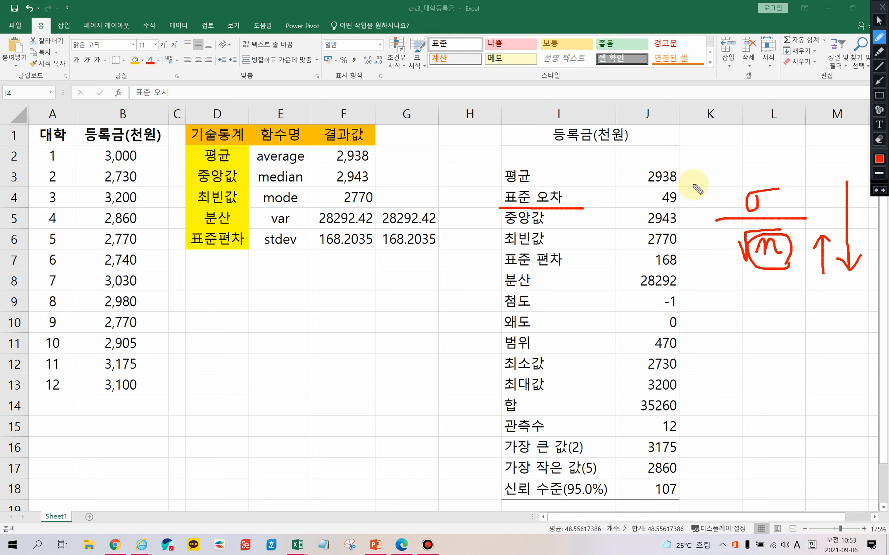
pyautogui.moveTo(621, 189)
pyautogui.mouseDown()
pyautogui.moveTo(623, 212)
pyautogui.moveTo(631, 197)
pyautogui.mouseUp()
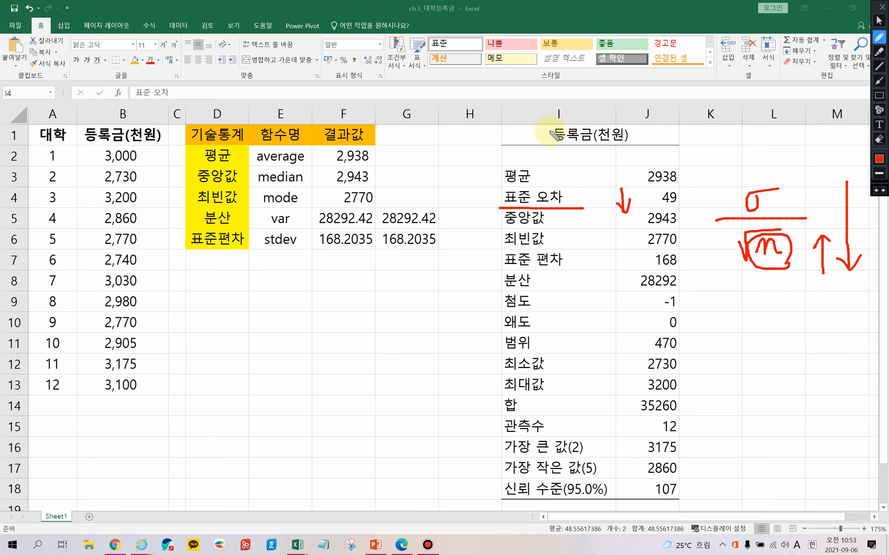
pyautogui.press('Escape')
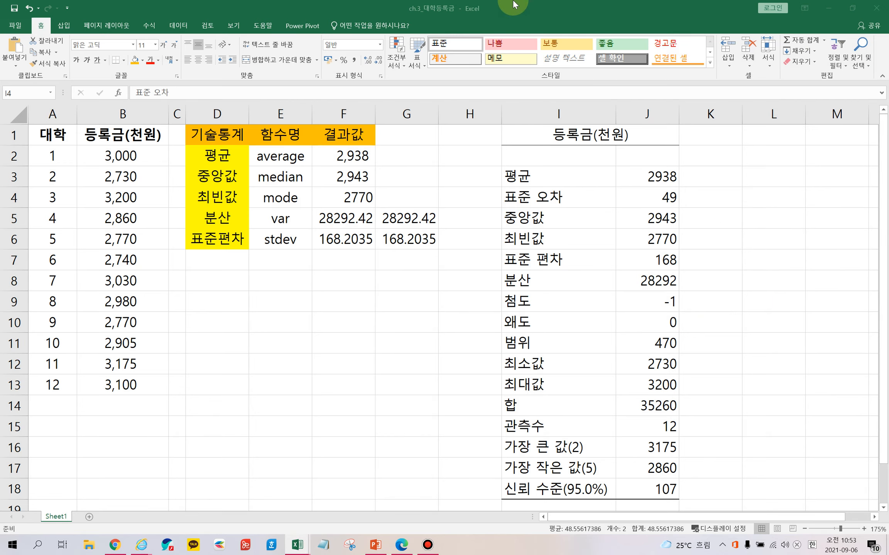
# Activate the red annotation pen over the z-Scores slide in the PowerPoint slide show.
pyautogui.click(529, 7)
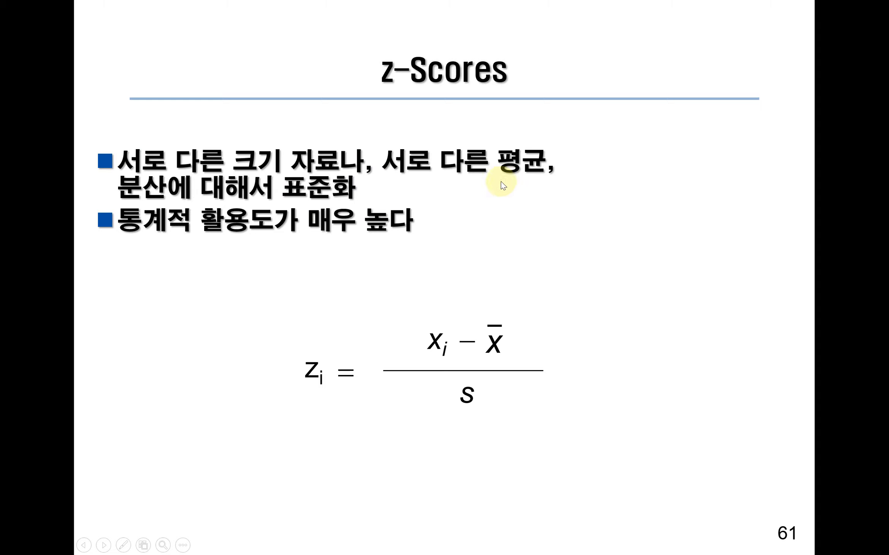
pyautogui.moveTo(501, 4)
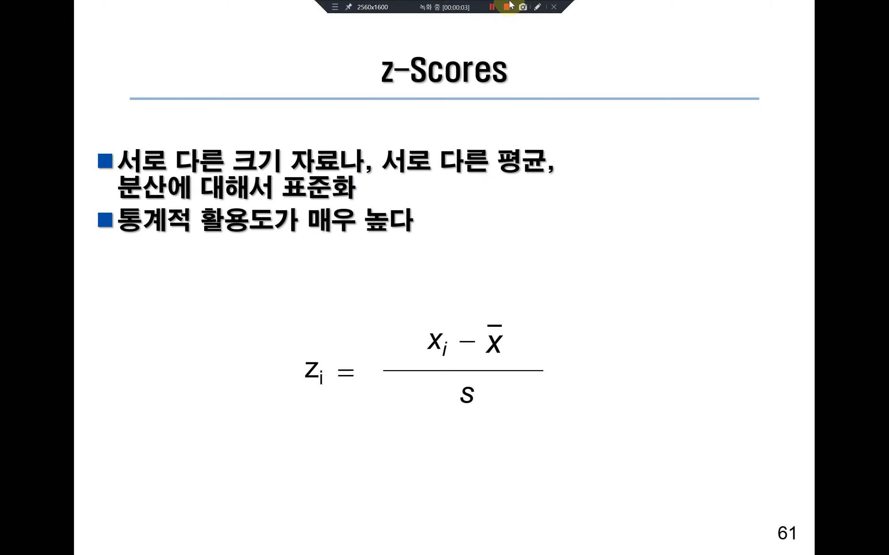
pyautogui.click(538, 8)
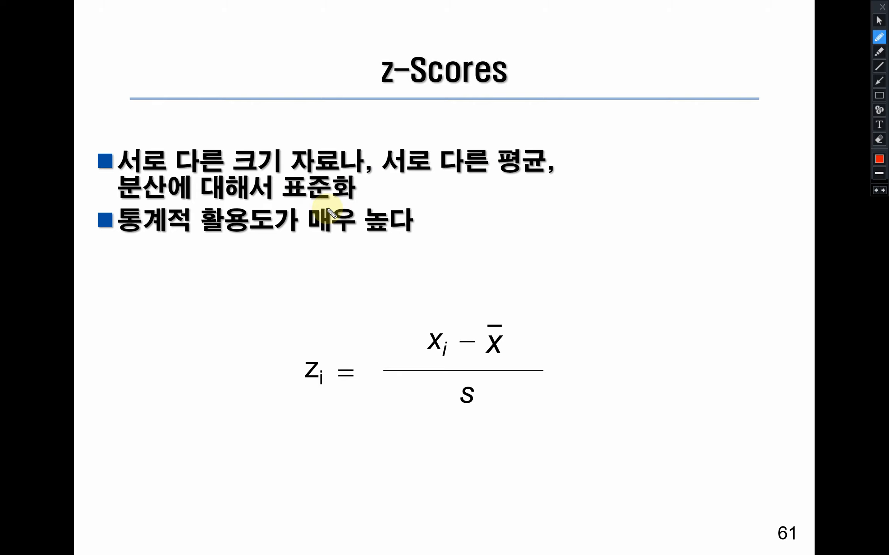